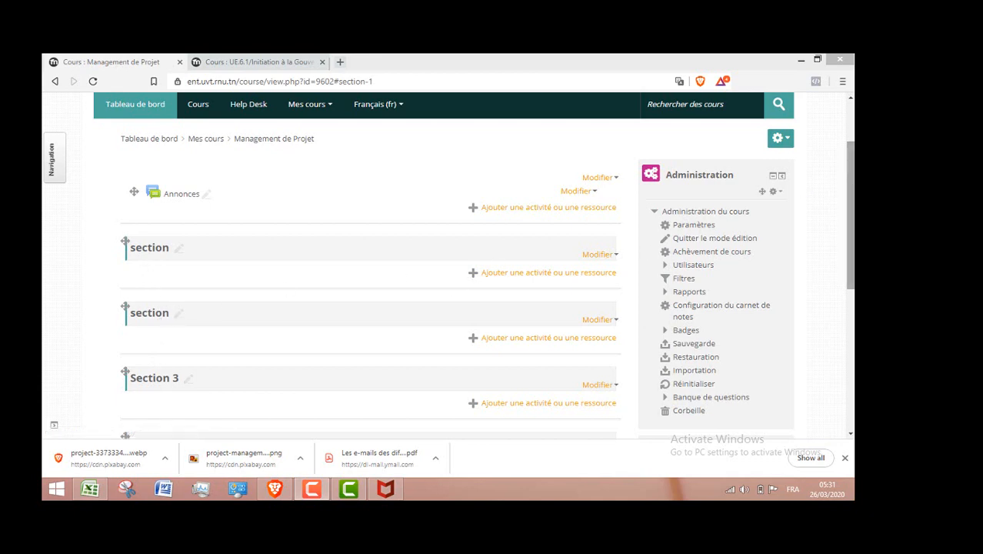
Turn the Management de Projet course's edit mode off and on again.
scroll(369, 262, down, 3)
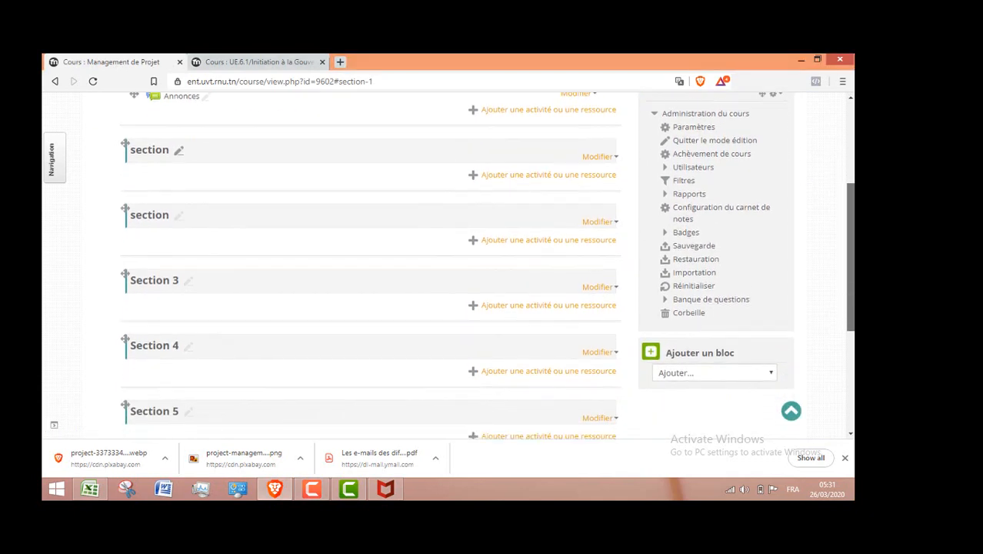
scroll(334, 204, up, 3)
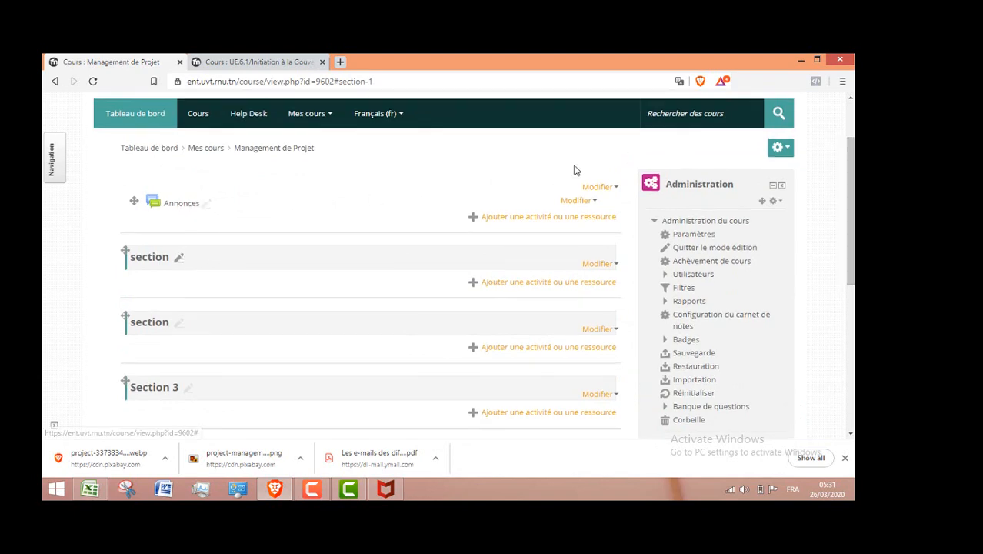
scroll(843, 170, up, 2)
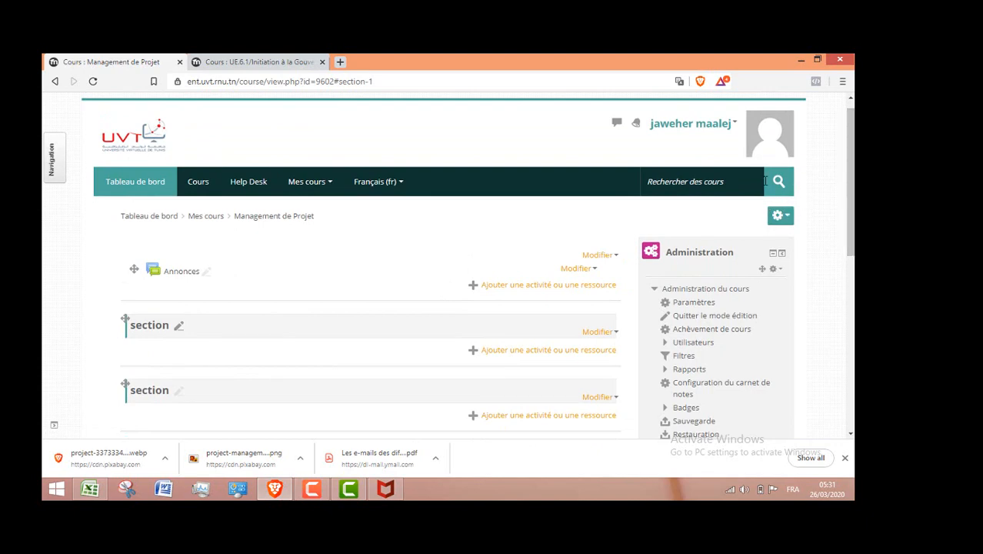
click(781, 216)
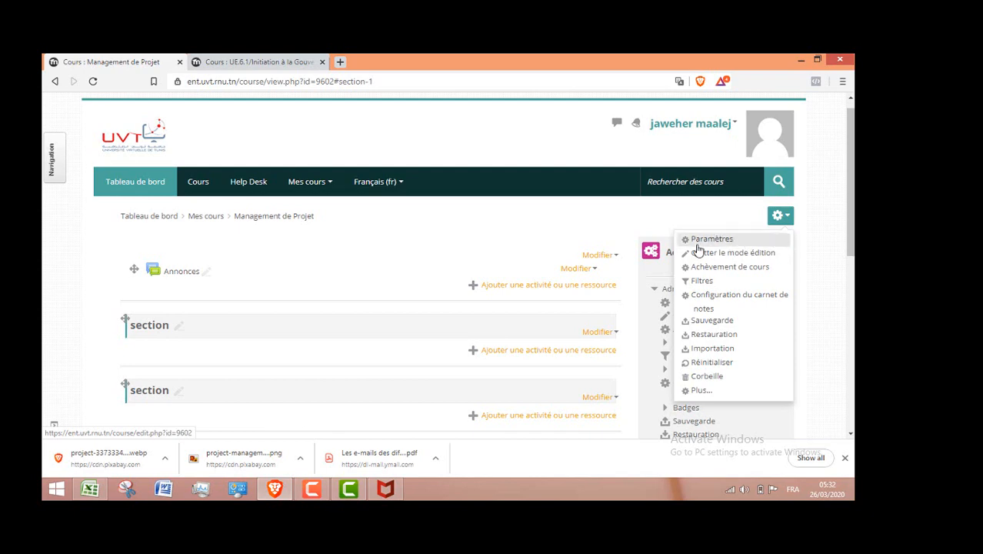
click(761, 259)
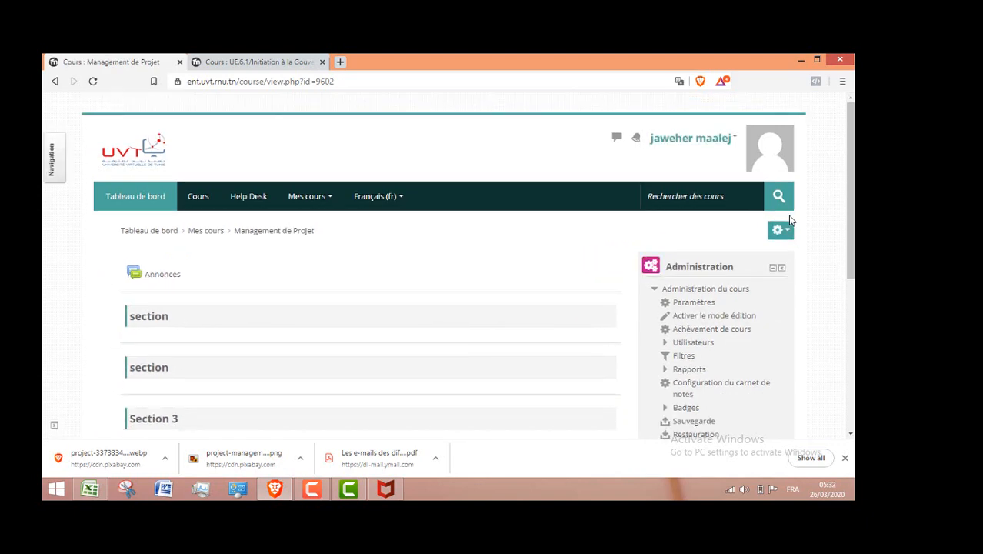
click(787, 233)
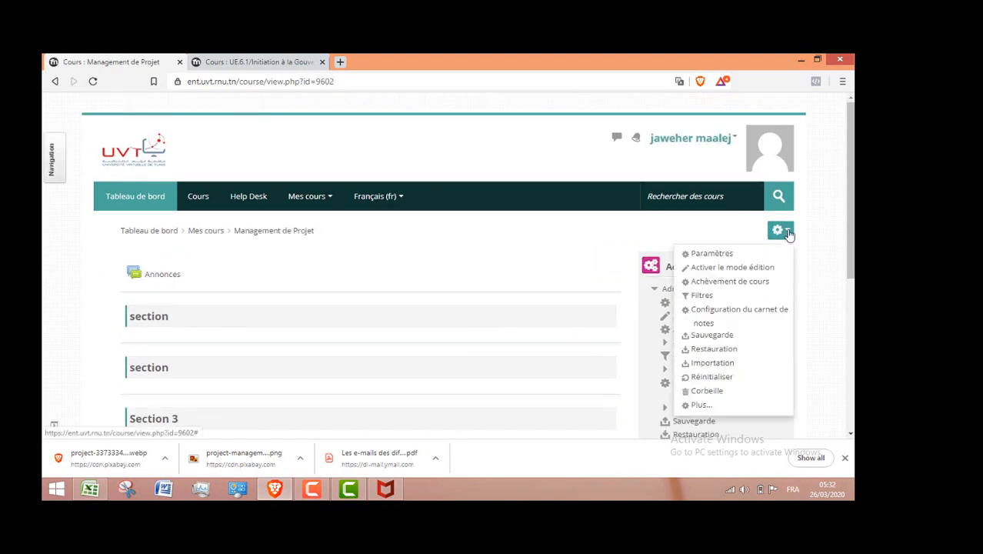
click(737, 269)
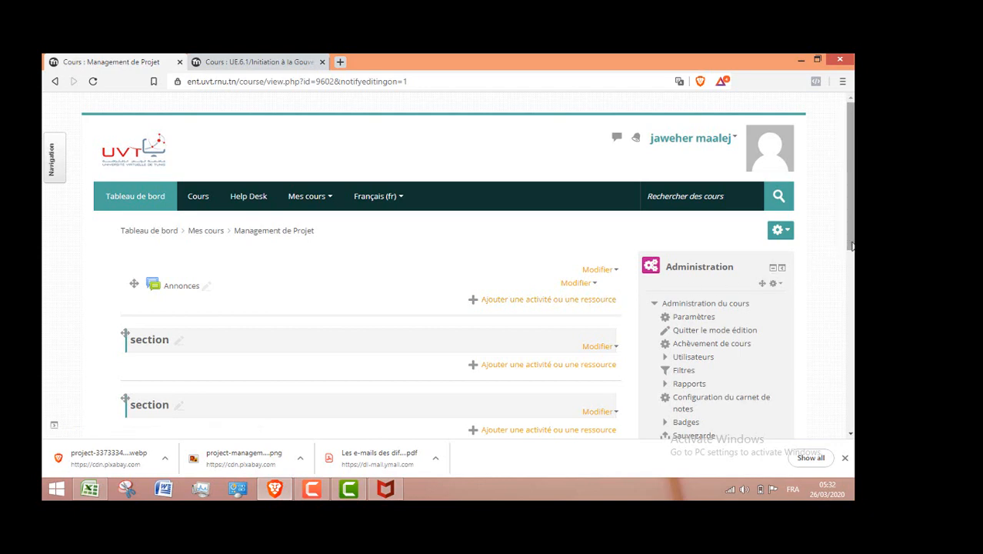
Rename the first course section below Annonces as "Généralités".
mouse_move(852, 245)
mouse_down()
mouse_move(851, 280)
mouse_move(853, 260)
mouse_up()
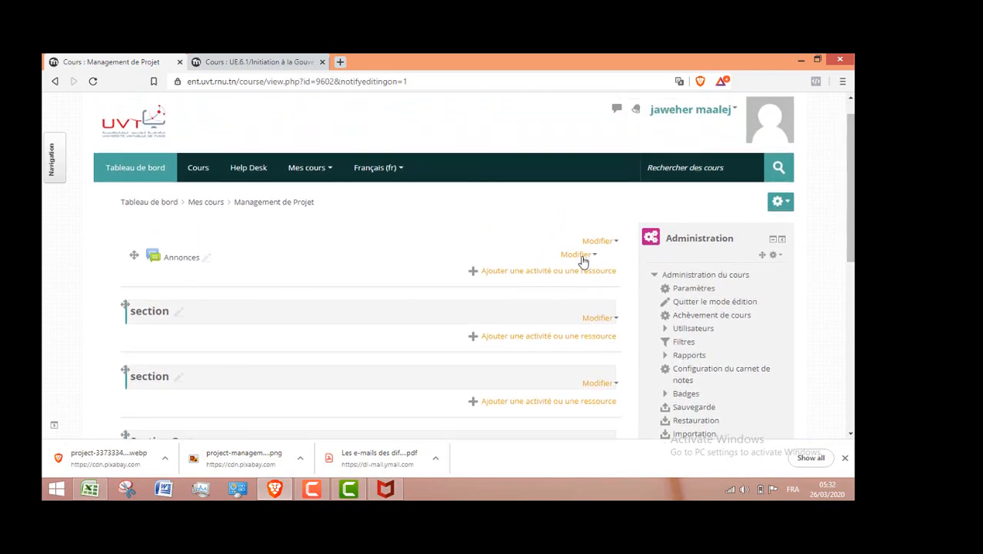
click(180, 315)
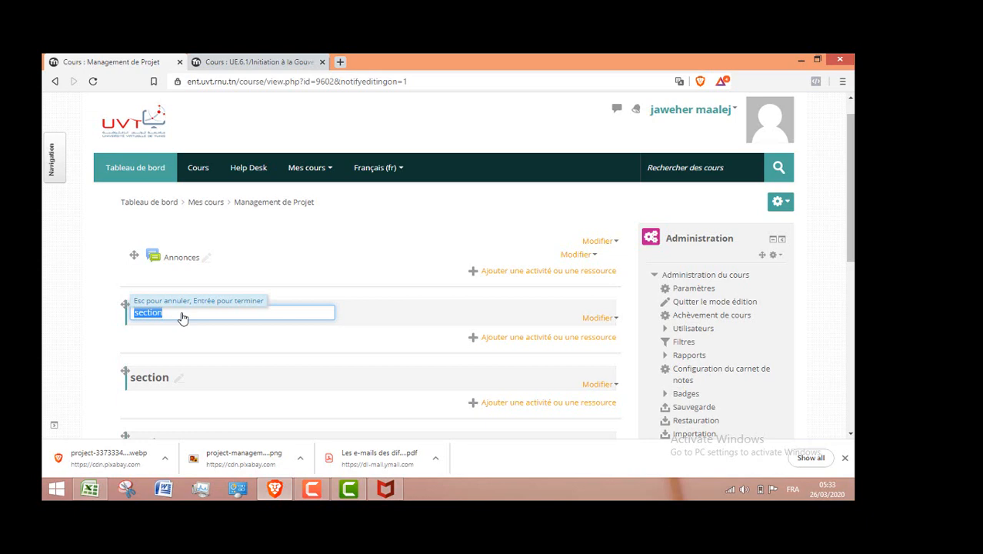
text(G)
text(e)
text(nérali)
text(tés)
key(Return)
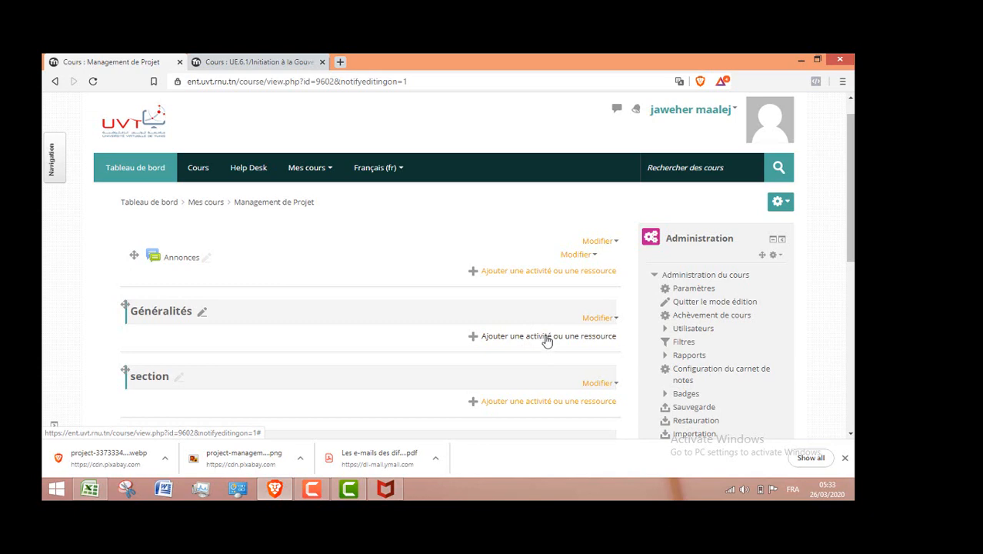
View the activities that can be added to the Généralités section, without adding any.
click(605, 339)
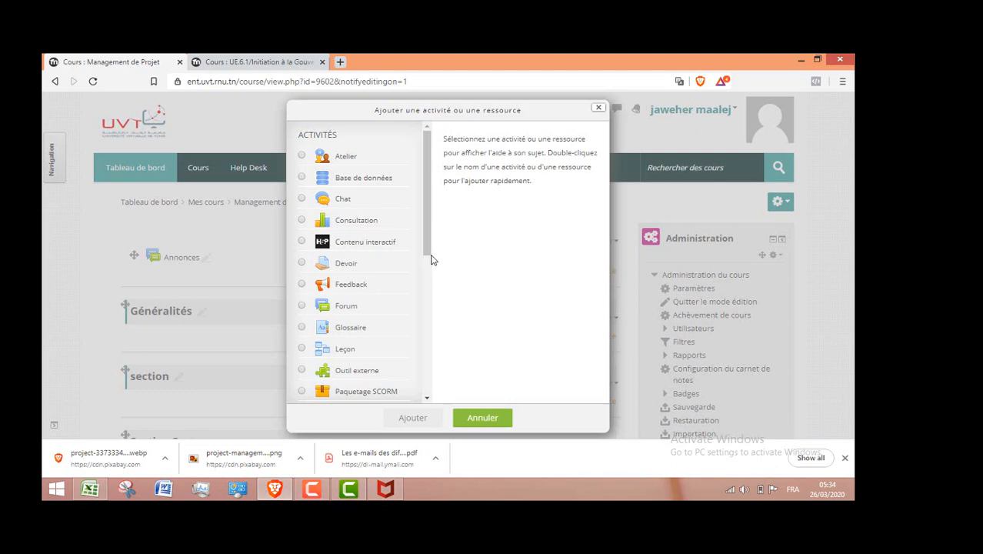
click(598, 109)
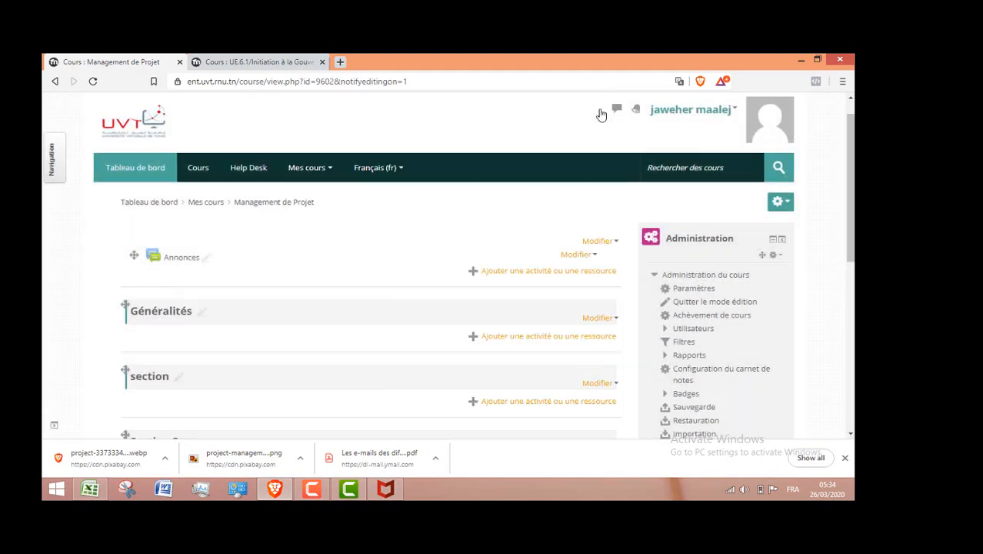
Examine how the Généralités section of the Initiation à la Gouvernance d'Entreprises course is laid out, from its title to its evaluation items.
click(268, 63)
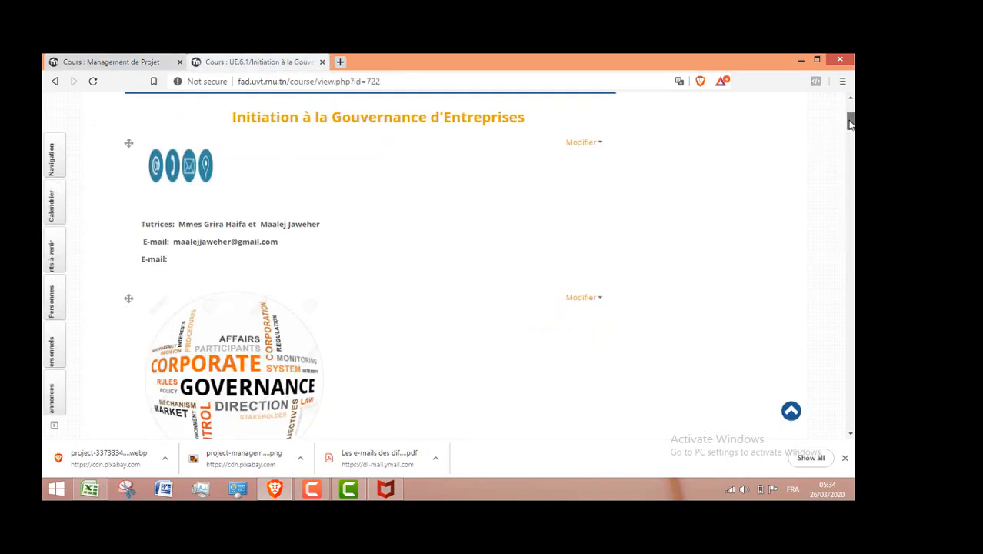
drag(851, 125, 851, 121)
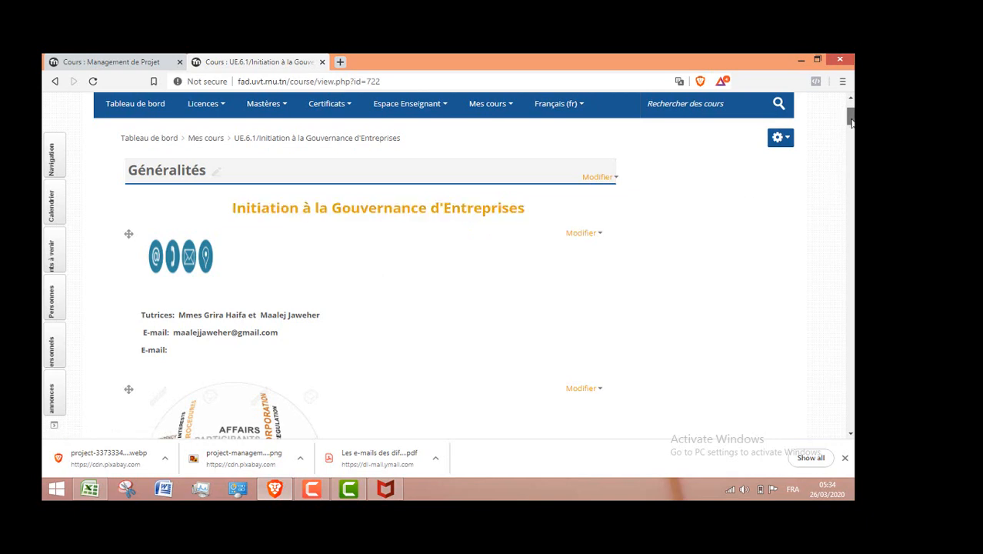
scroll(852, 123, down, 2)
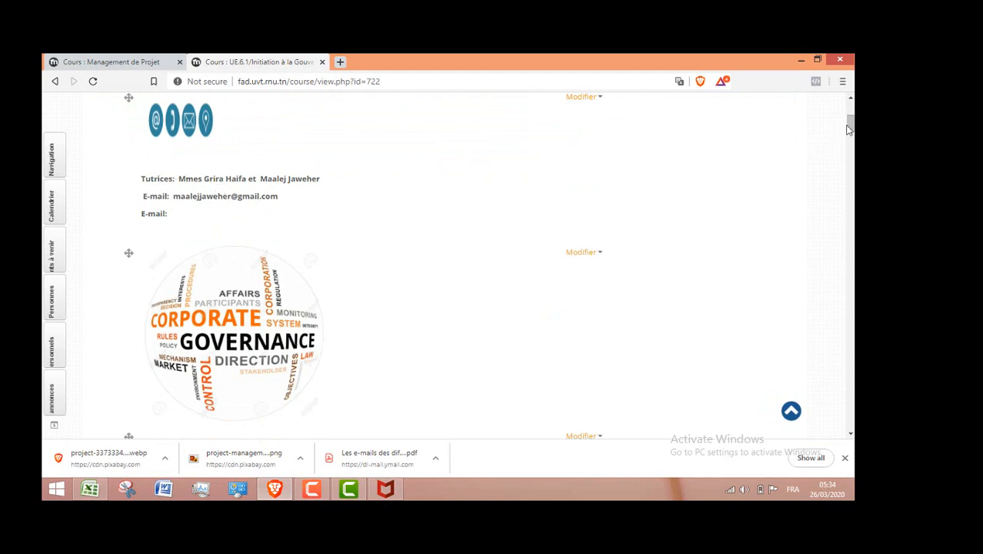
drag(852, 124, 853, 129)
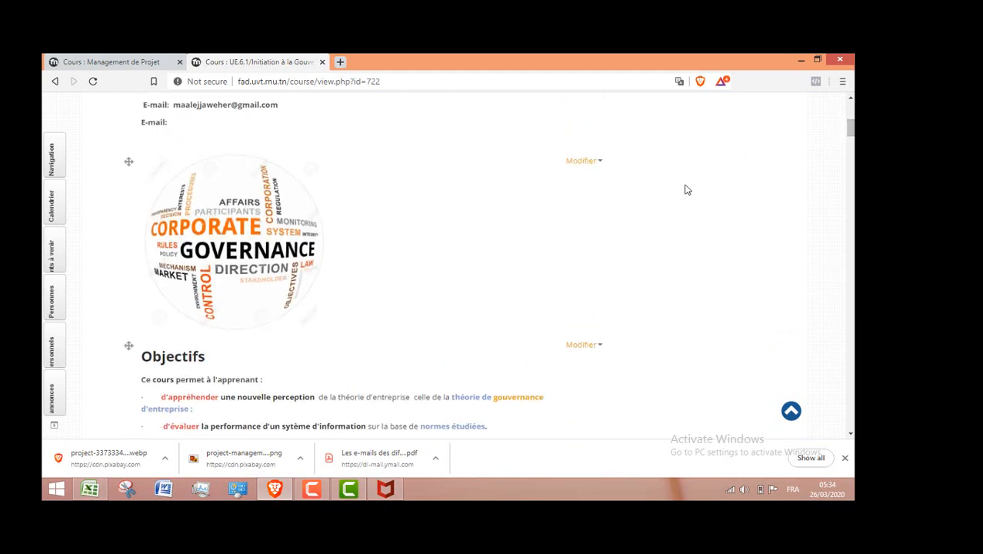
drag(850, 128, 851, 138)
scroll(852, 143, down, 2)
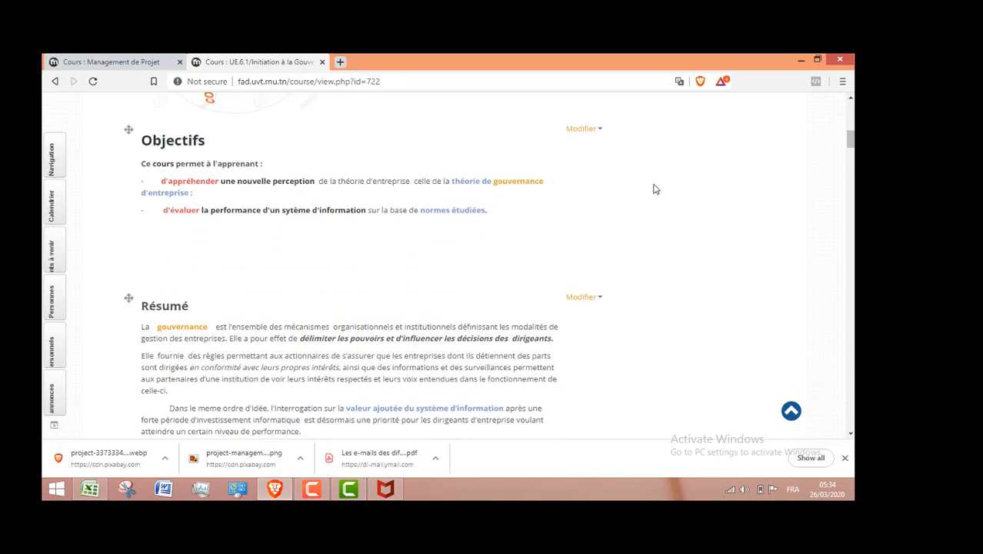
drag(851, 140, 852, 156)
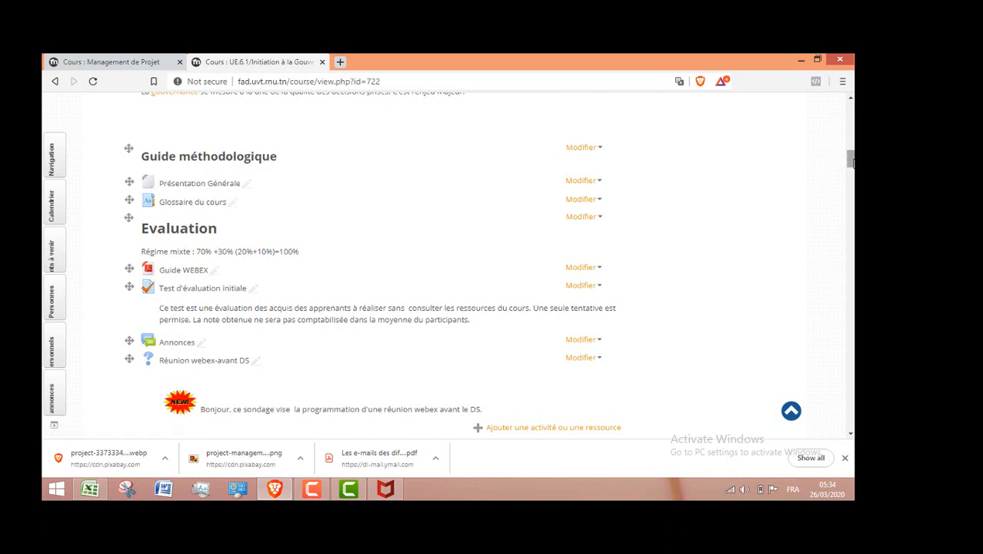
drag(852, 161, 852, 160)
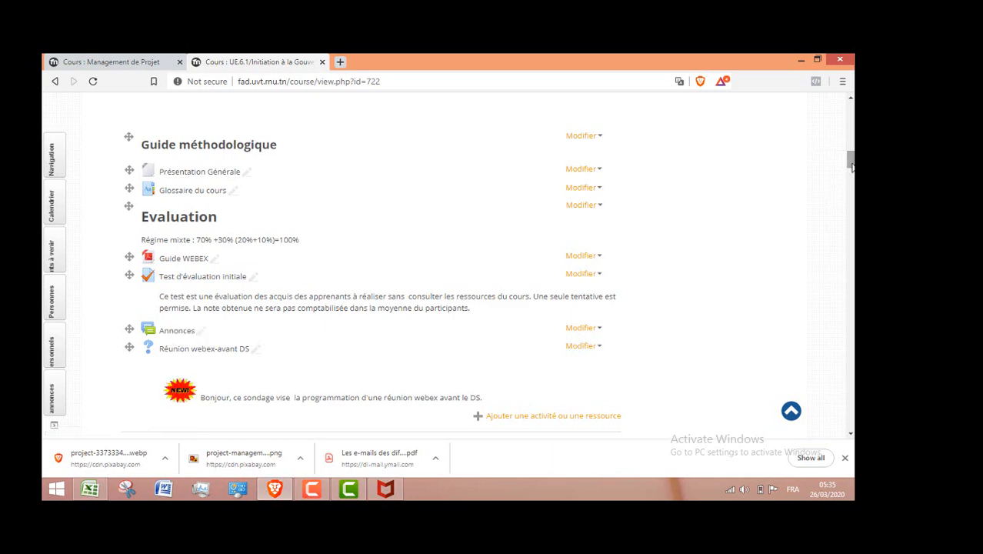
drag(853, 163, 852, 109)
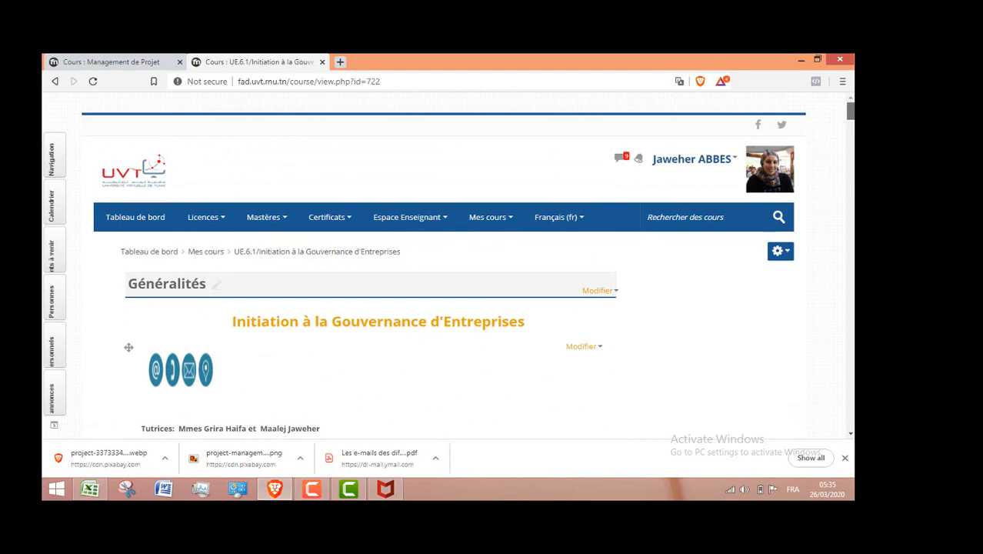
scroll(489, 171, down, 10)
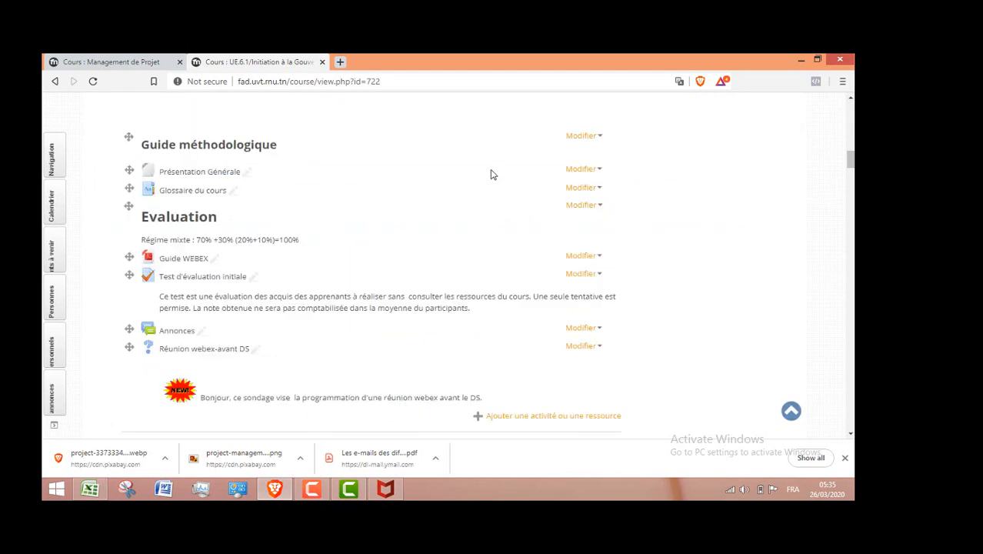
Return to the Management de Projet course and add an Étiquette resource to the Généralités section.
click(129, 63)
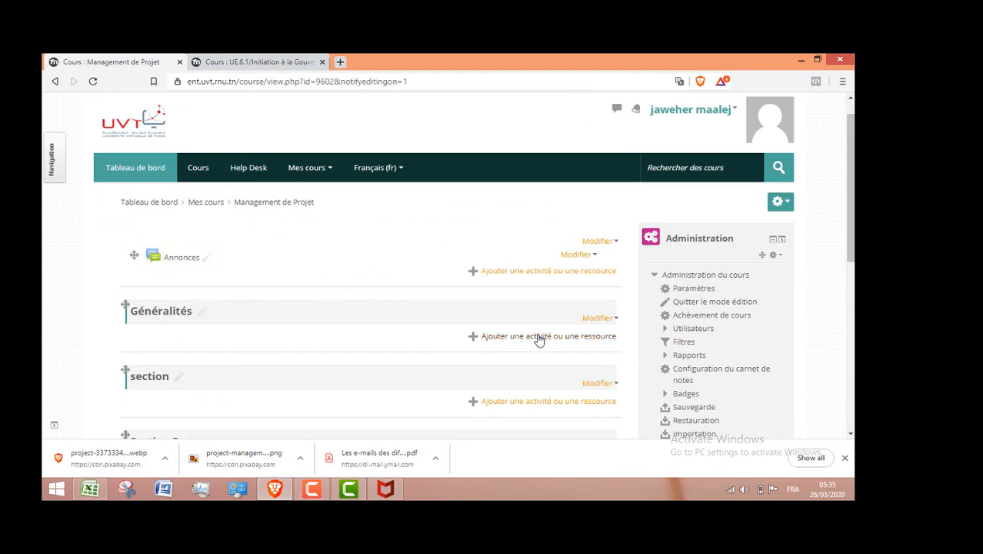
click(585, 339)
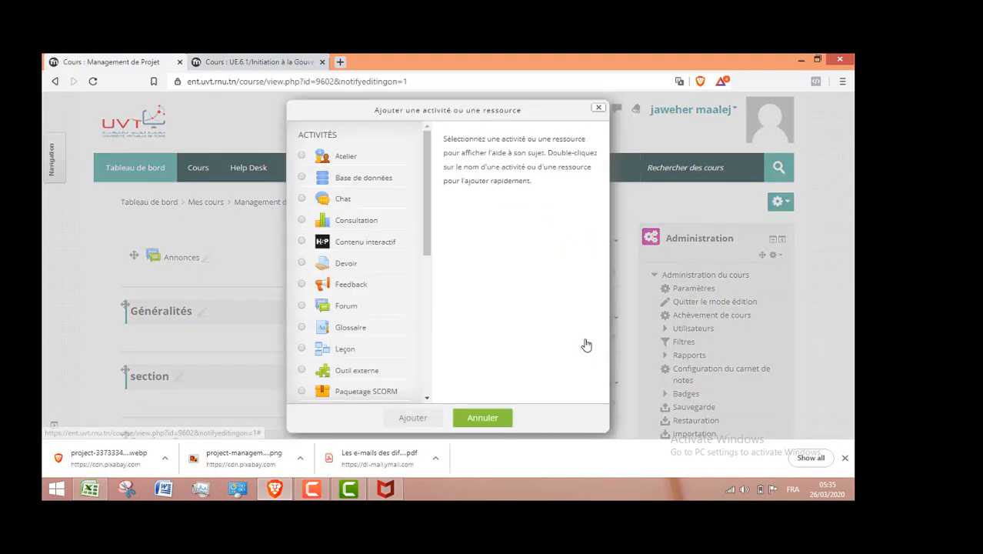
drag(429, 256, 442, 381)
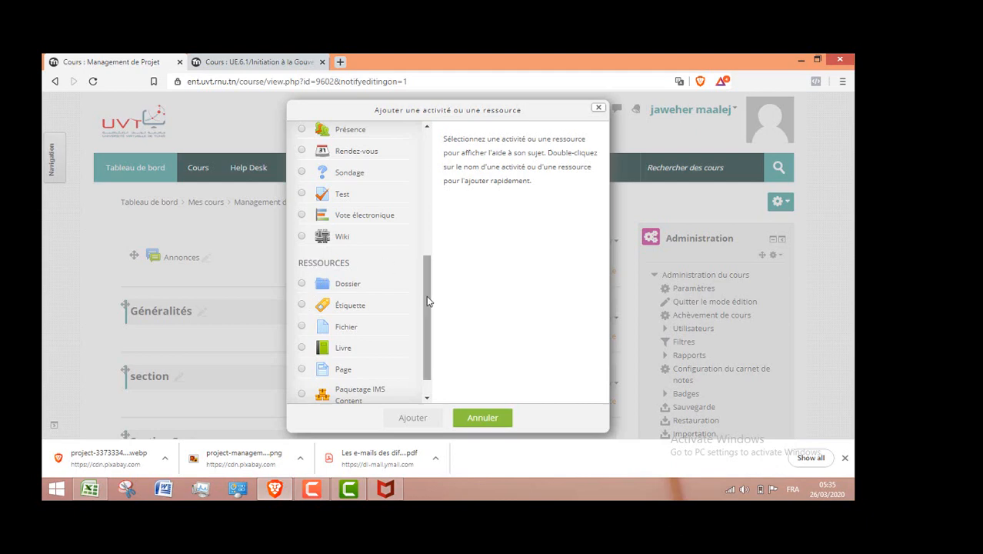
mouse_move(428, 301)
mouse_down()
mouse_move(429, 150)
mouse_move(428, 311)
mouse_up()
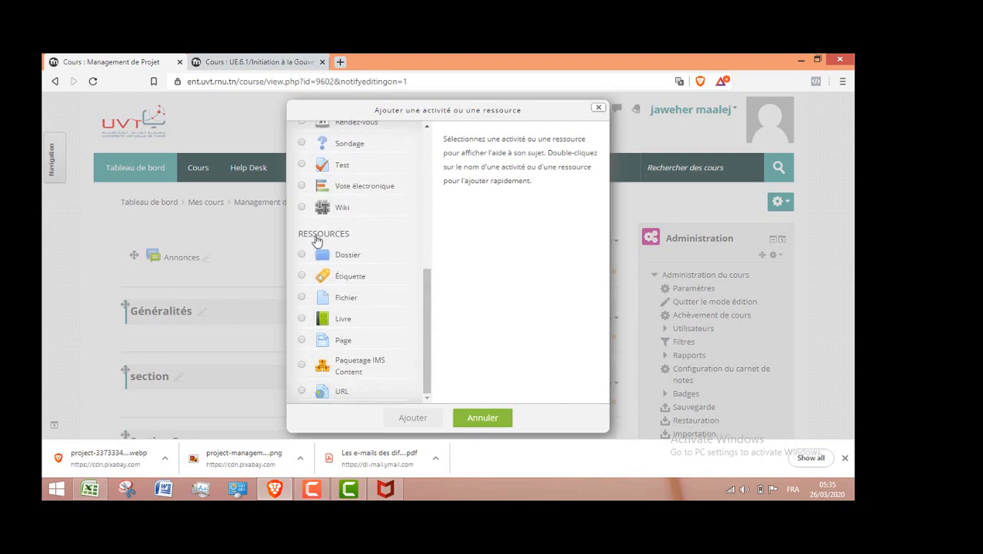
click(302, 276)
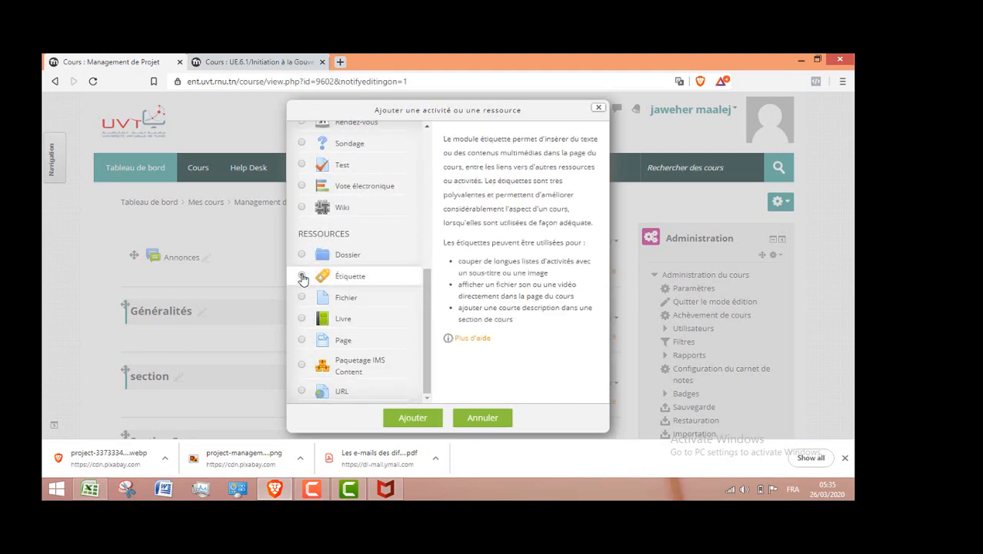
click(413, 418)
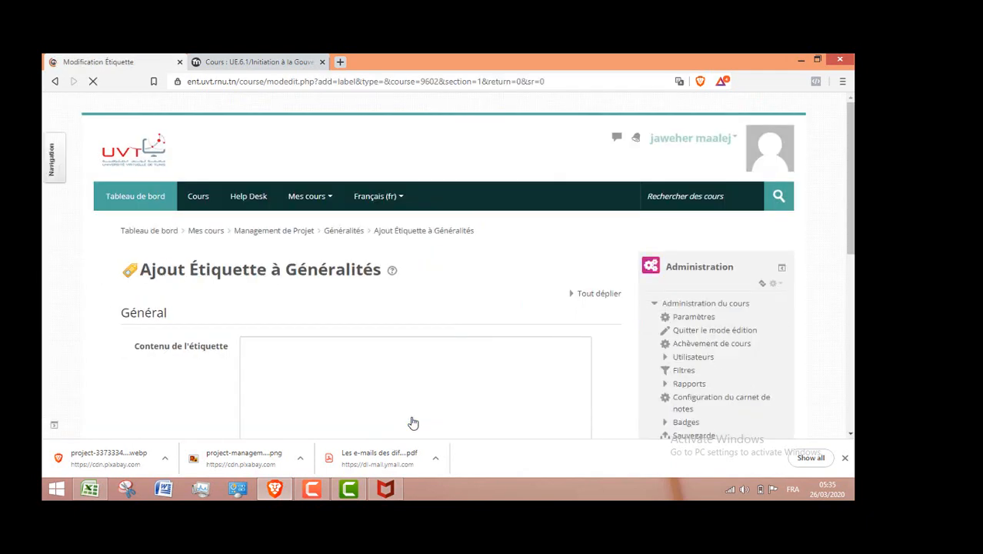
Enter "Management De Projet" as the label's content and format it in bold as a large heading (Titre (grand)).
click(355, 392)
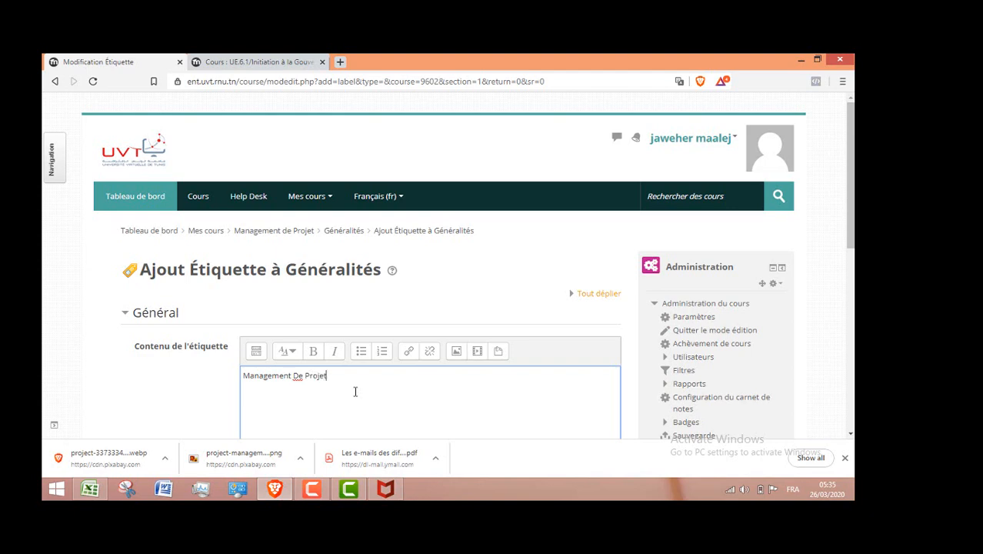
drag(334, 375, 245, 376)
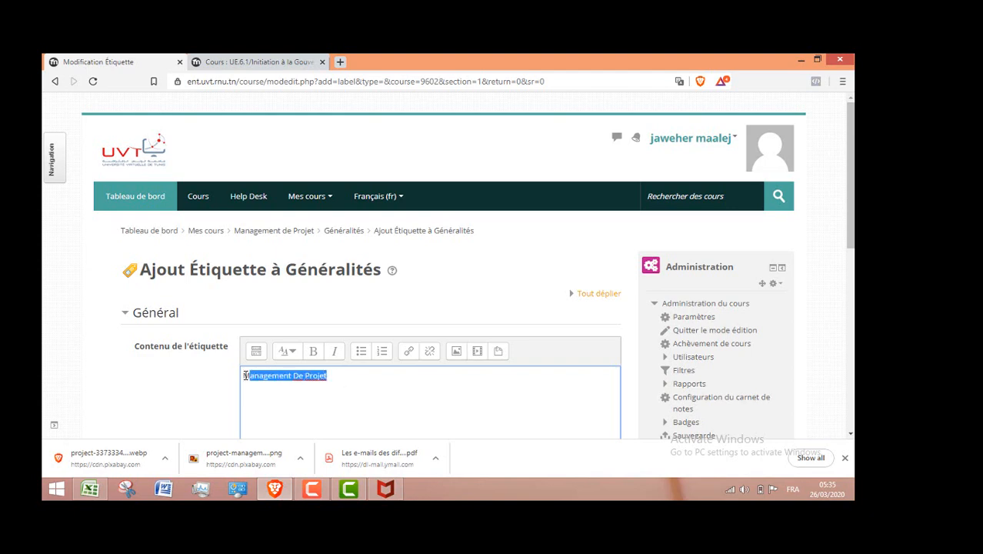
click(313, 351)
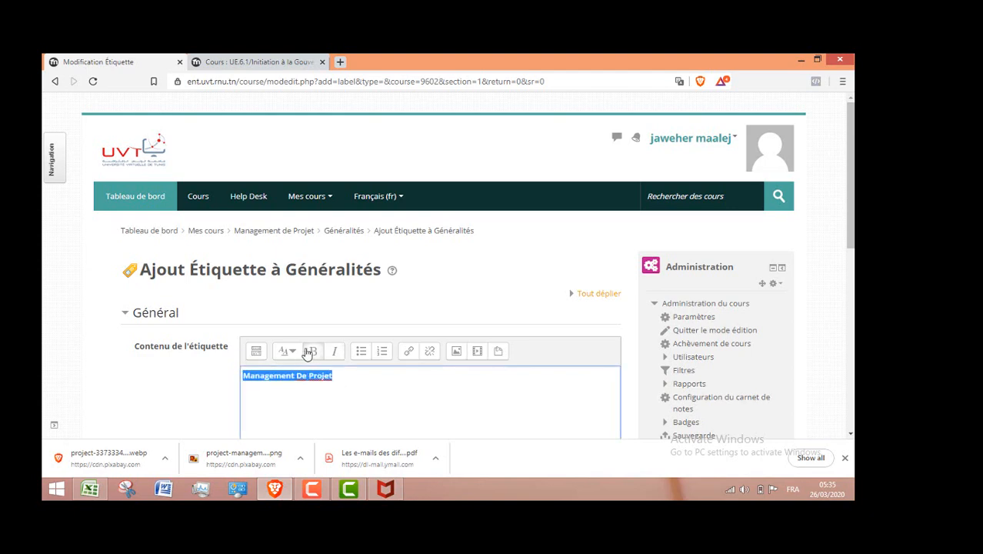
click(295, 352)
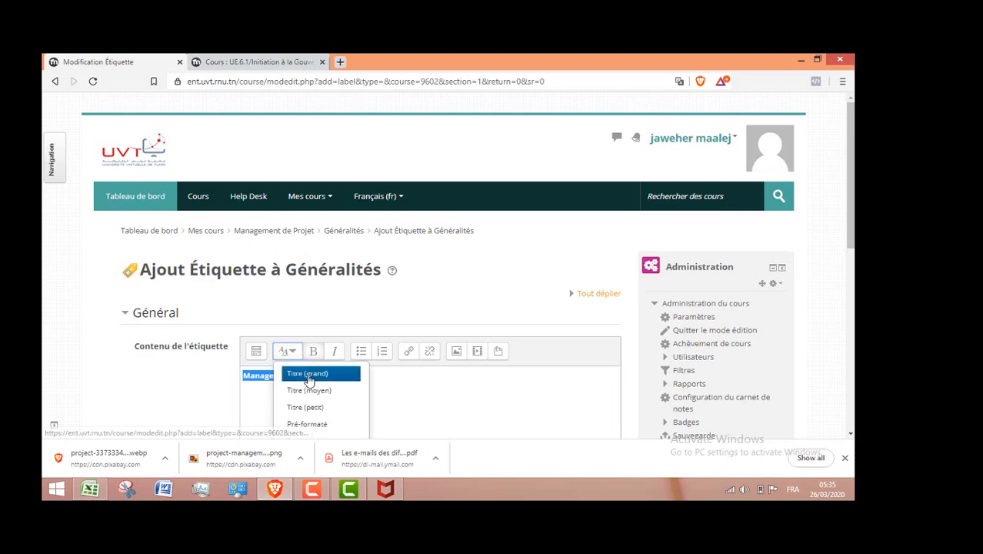
click(308, 378)
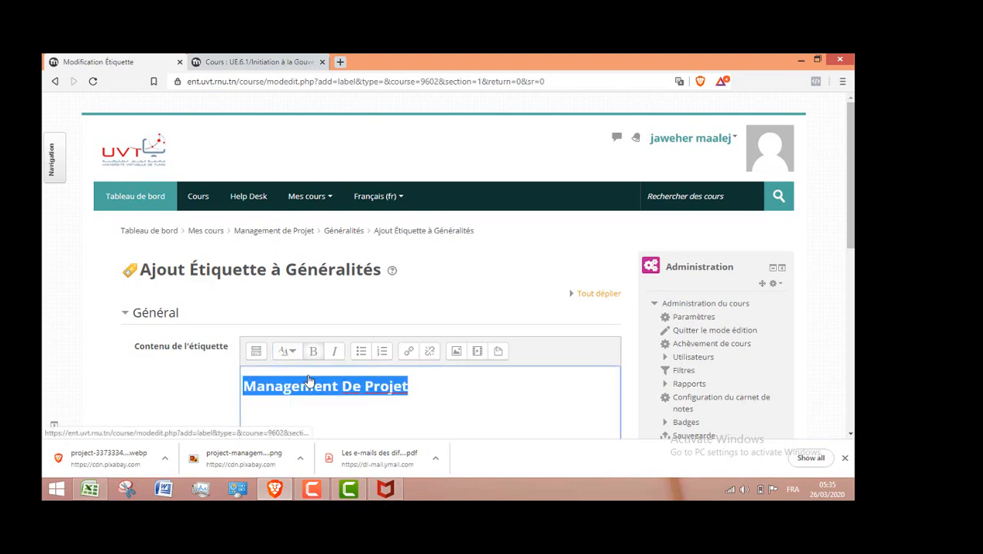
Show the editor's additional formatting options and centre the "Management De Projet" heading.
click(257, 351)
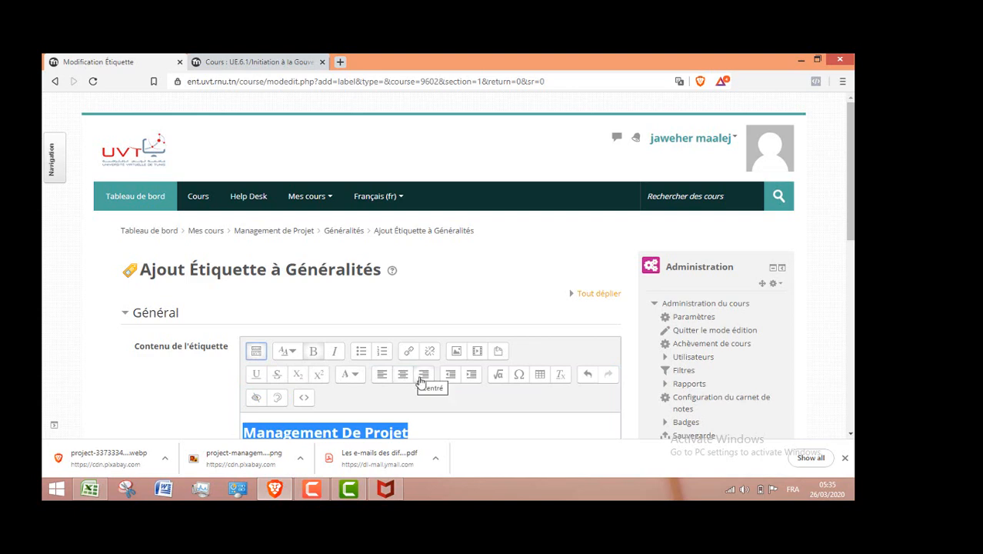
click(405, 376)
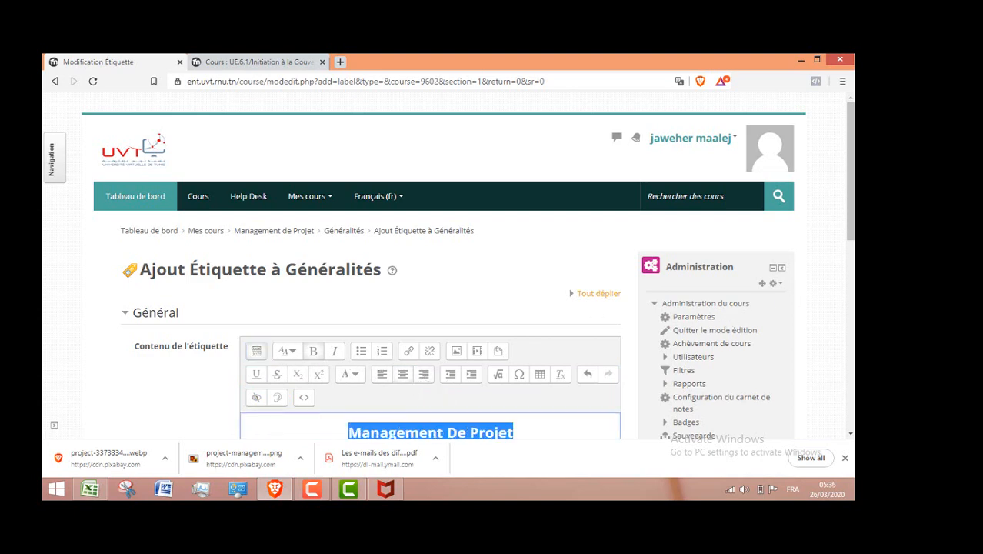
scroll(852, 264, down, 1)
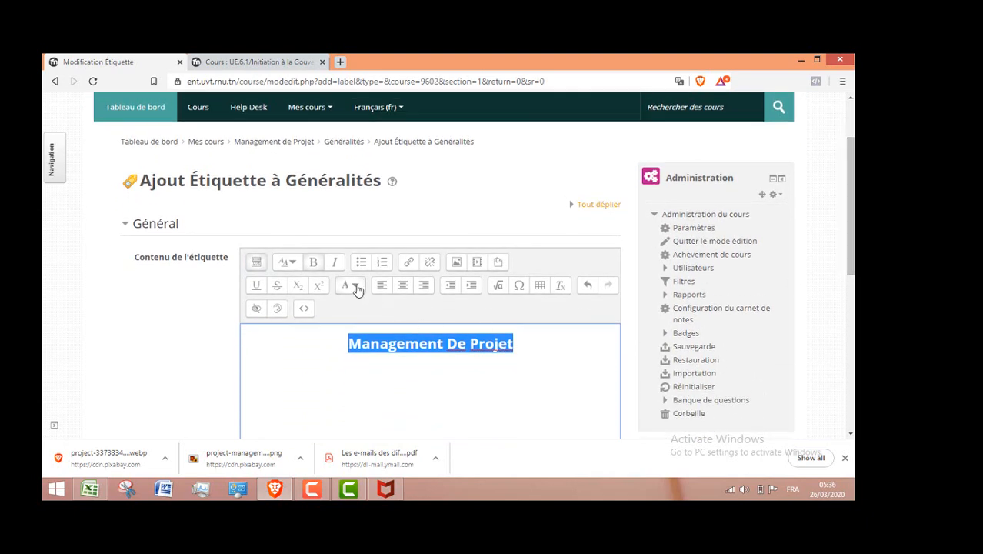
Colour the "Management De Projet" heading green, then save the label and return to the course.
click(356, 287)
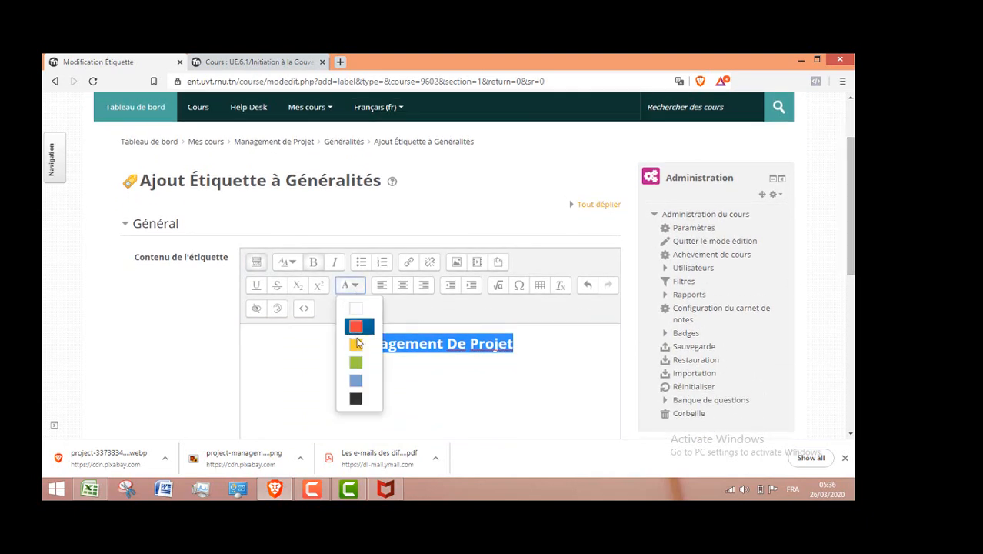
click(356, 363)
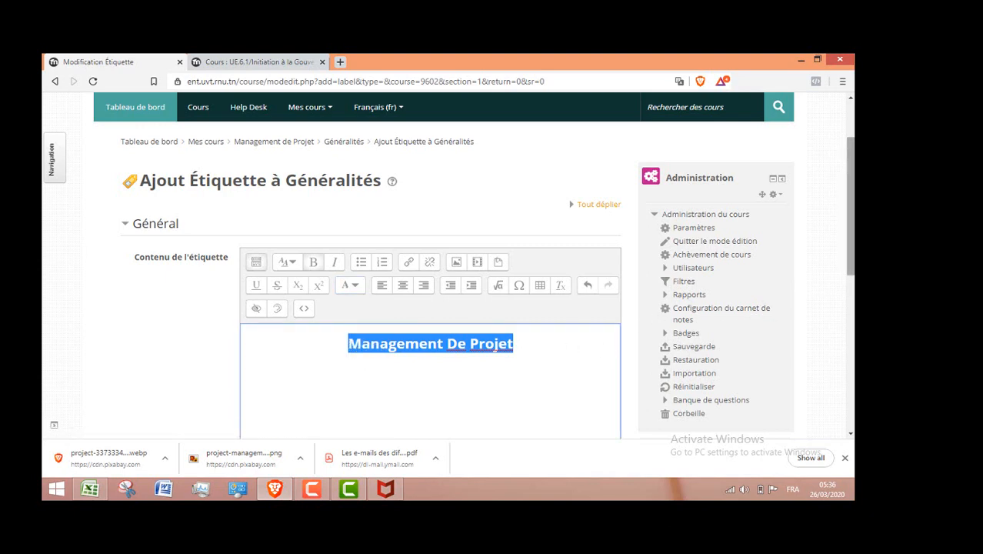
scroll(851, 219, down, 2)
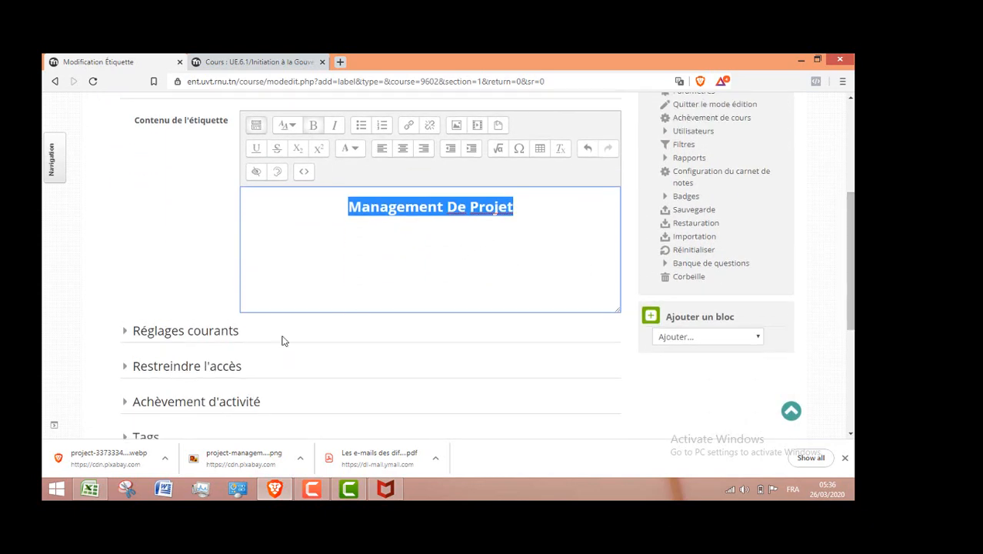
scroll(853, 262, down, 2)
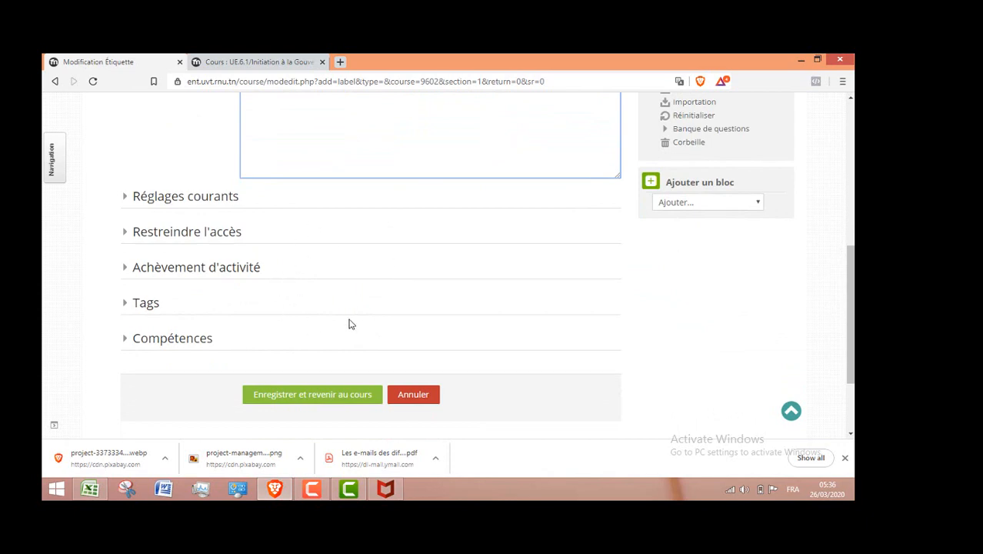
click(326, 397)
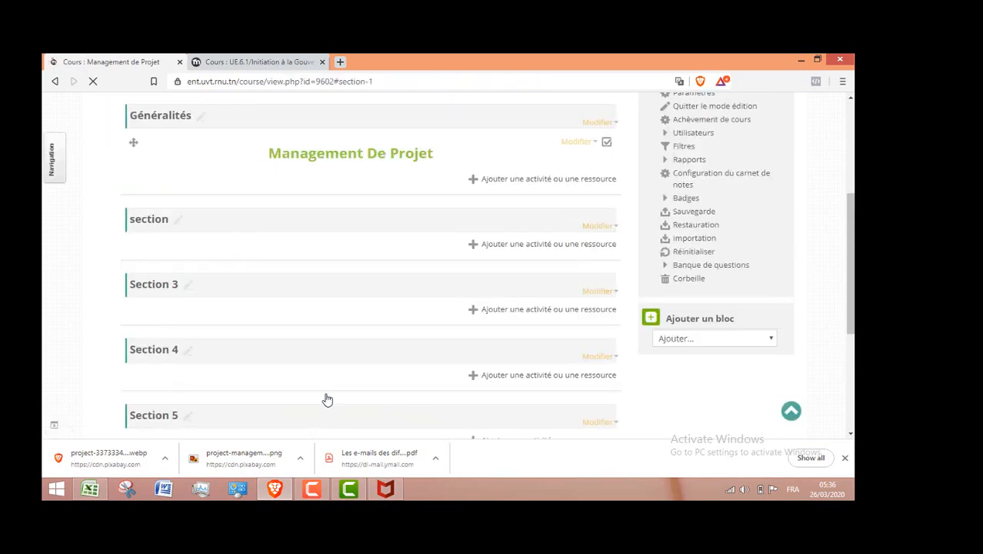
Add another Étiquette resource to the Généralités section, below the "Management De Projet" title.
click(586, 181)
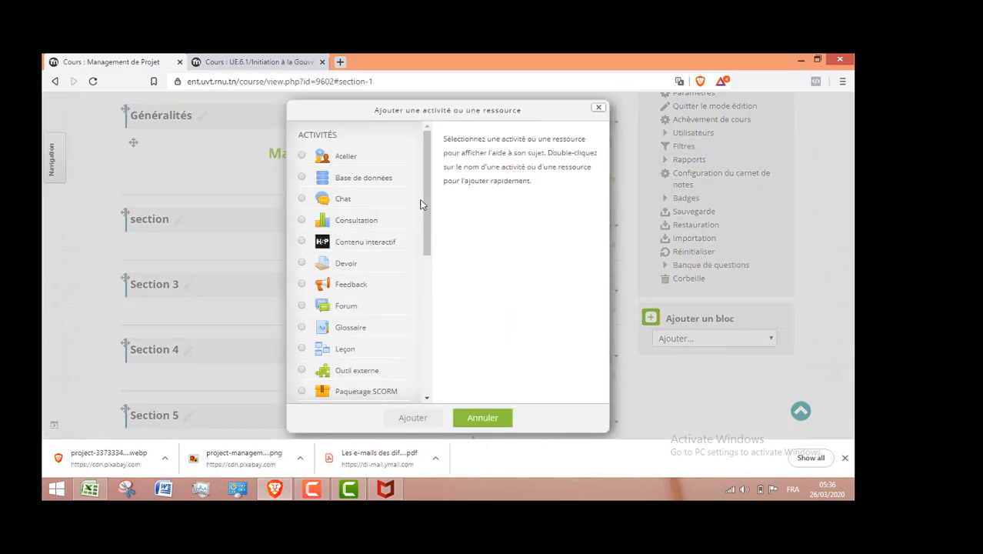
drag(431, 209, 428, 327)
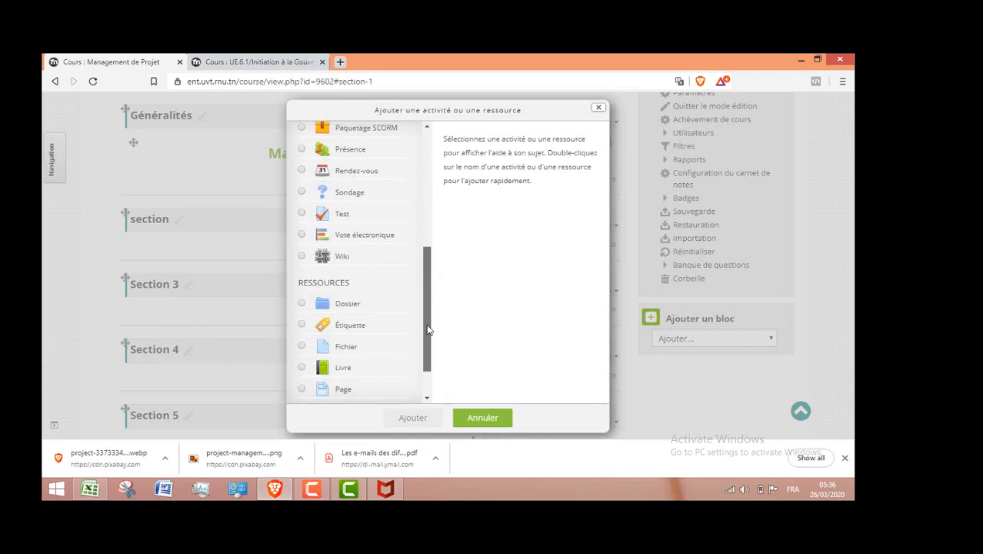
click(302, 314)
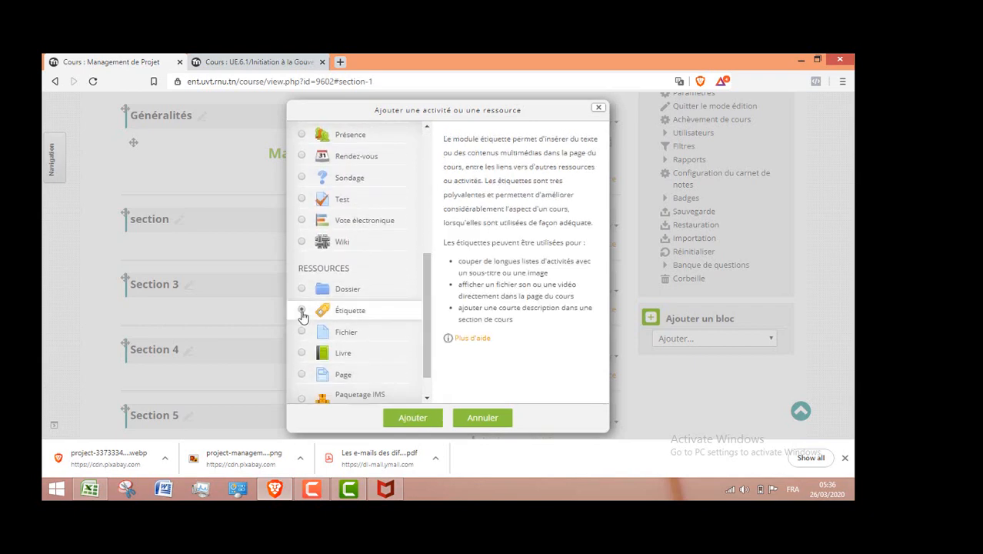
click(418, 421)
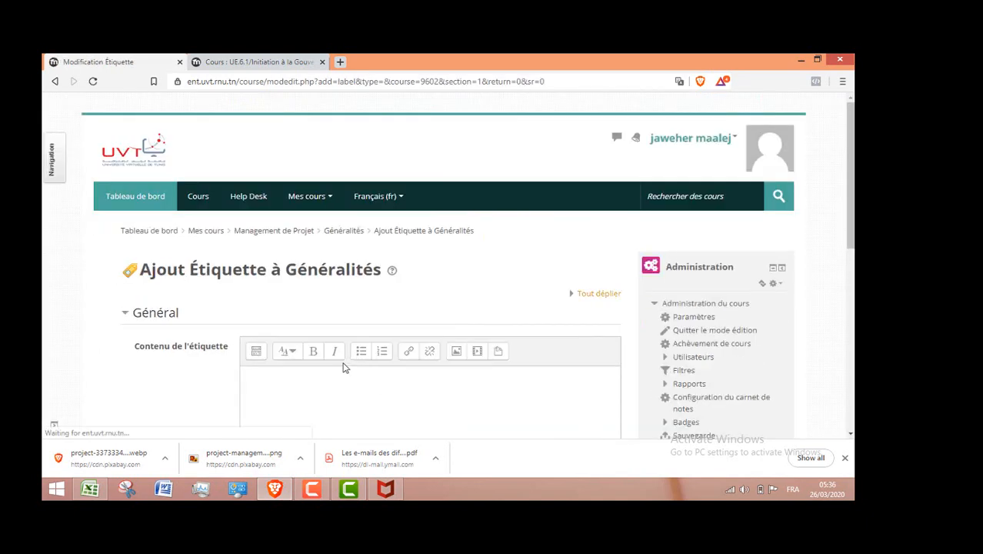
Enter "Résumé" as the new label's content and format it as a non-bold medium heading (Titre (moyen)).
click(321, 372)
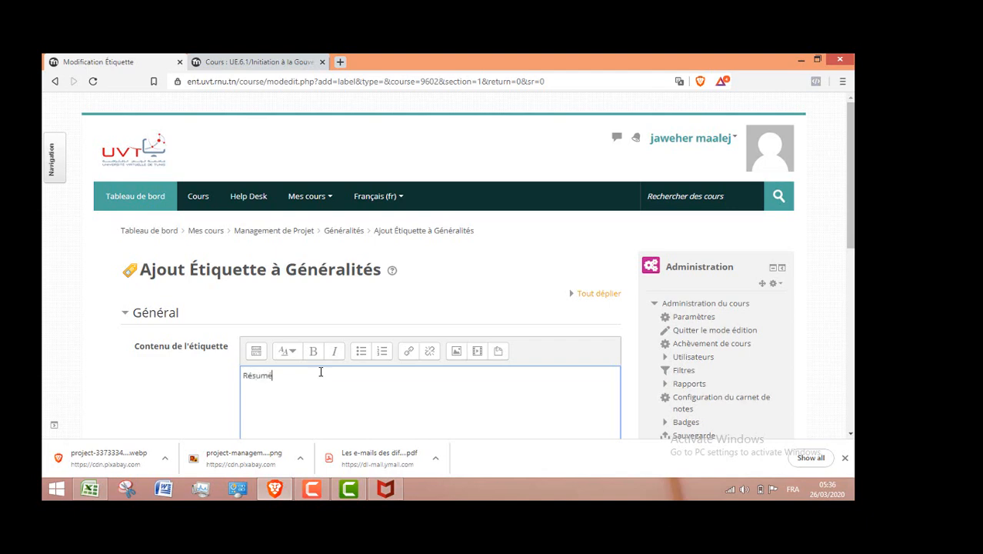
drag(278, 375, 241, 376)
click(291, 352)
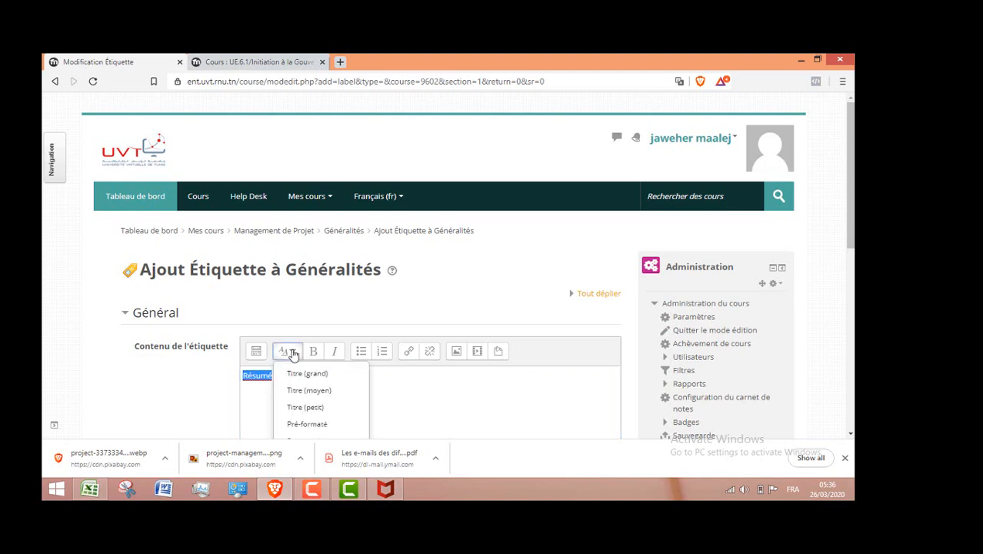
click(308, 390)
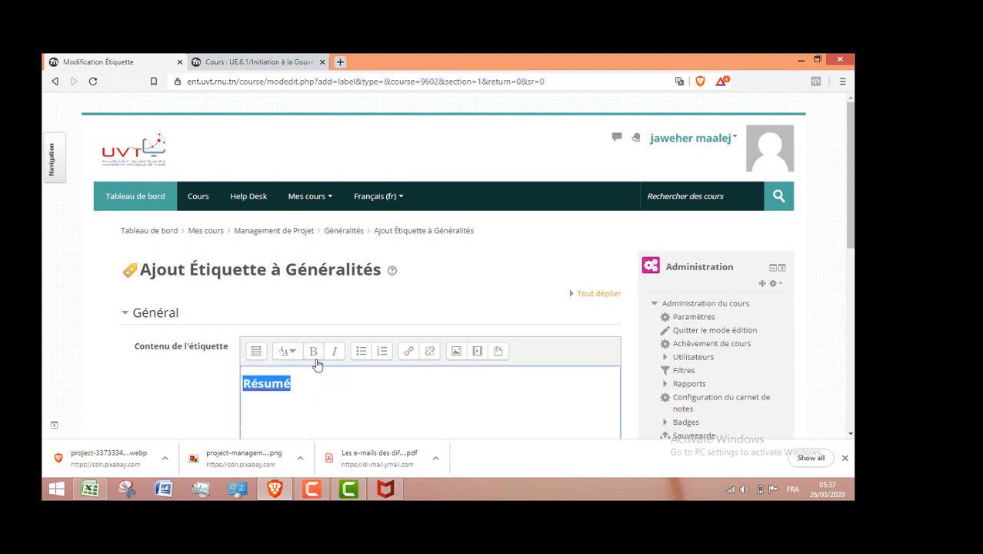
click(314, 355)
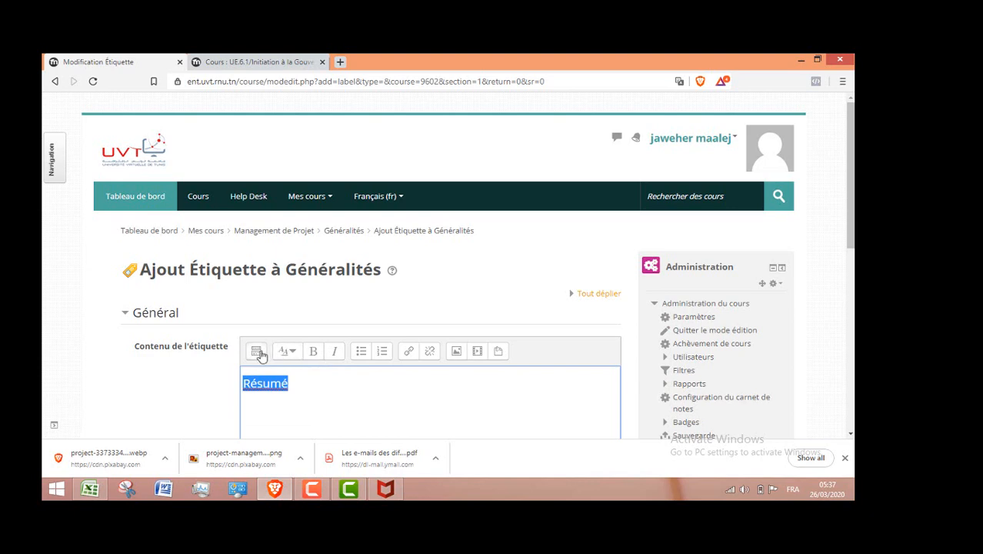
Show the editor's additional formatting options and colour the "Résumé" heading blue.
click(258, 352)
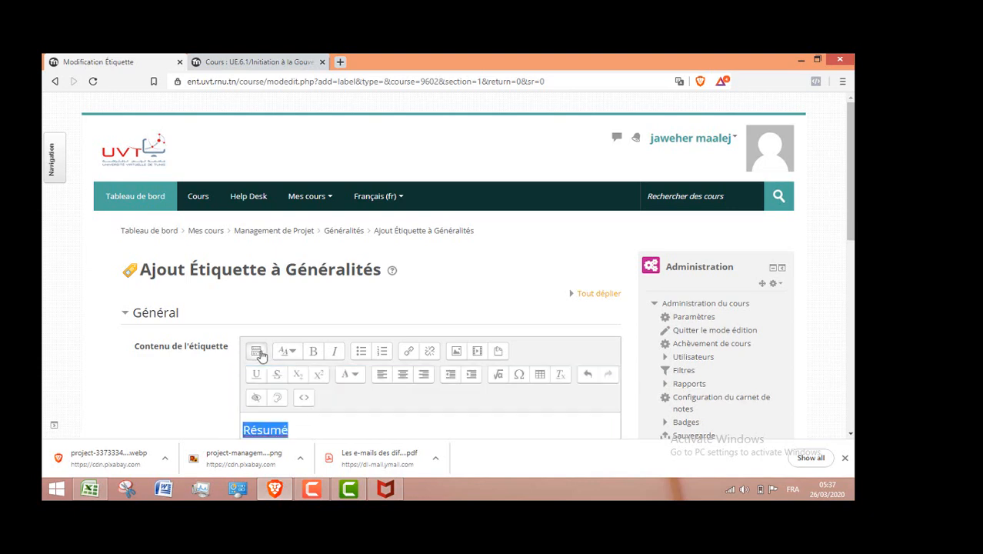
click(354, 375)
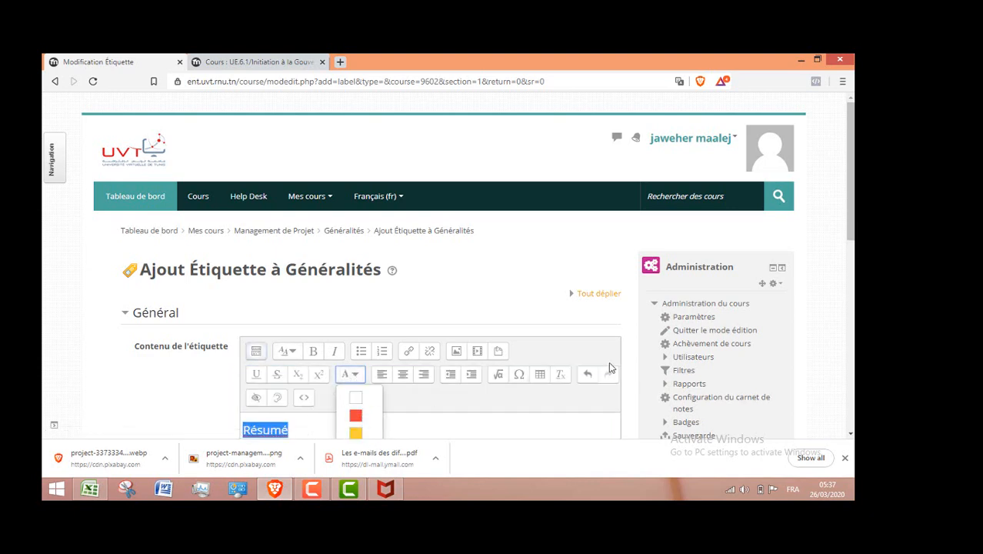
drag(850, 192, 851, 237)
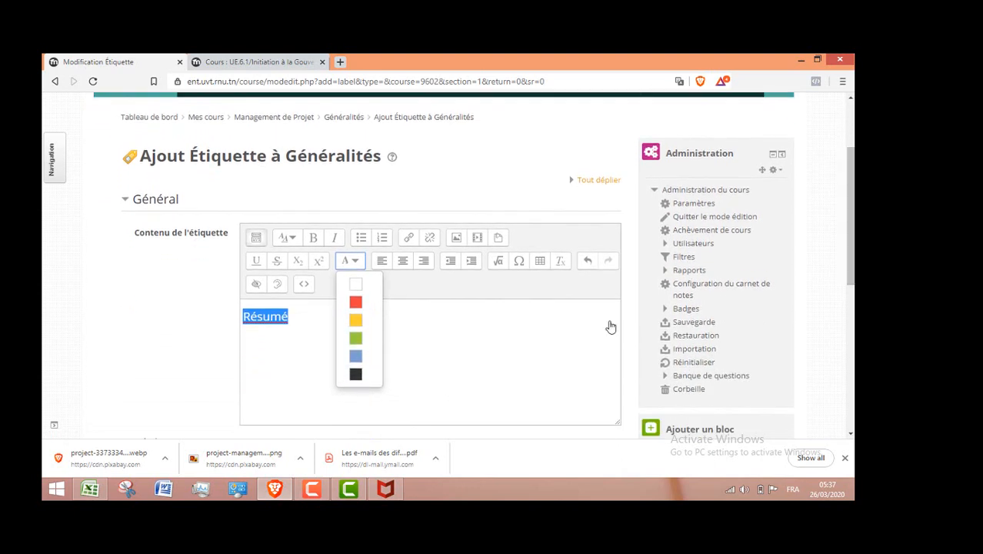
click(356, 357)
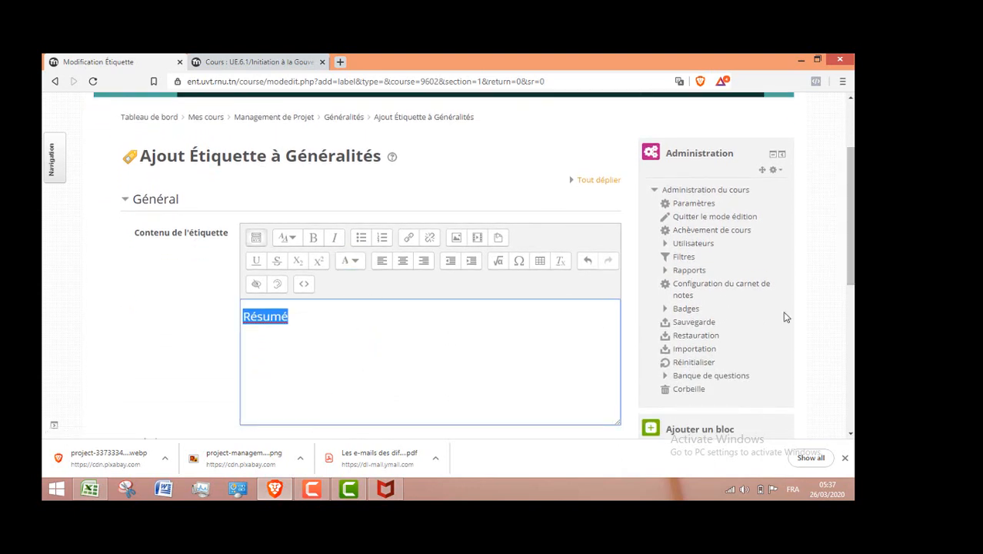
drag(850, 285, 850, 334)
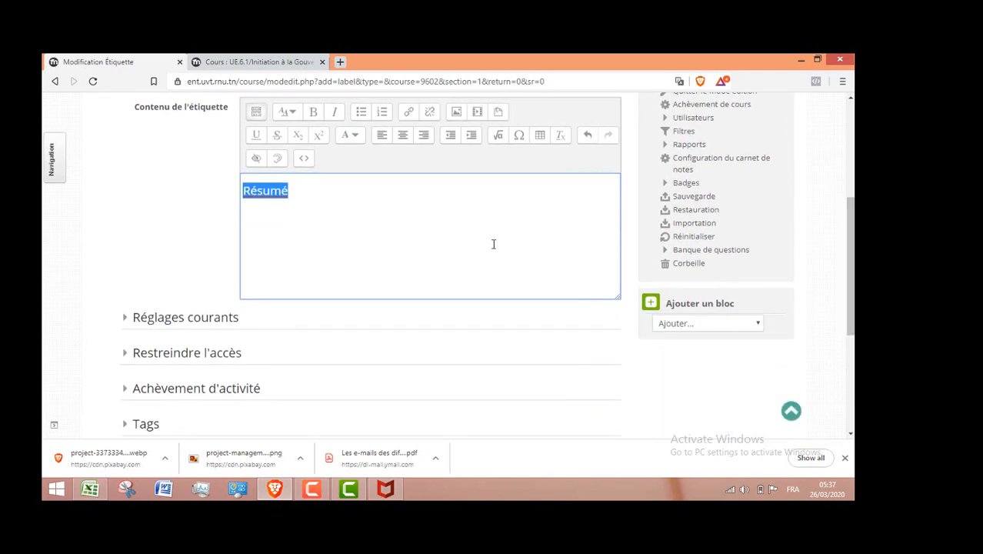
In black below the heading, write "Ce cours est divisé en deux partie" and "1ère Partie :Elle traite de la méthode classique de M P".
click(401, 202)
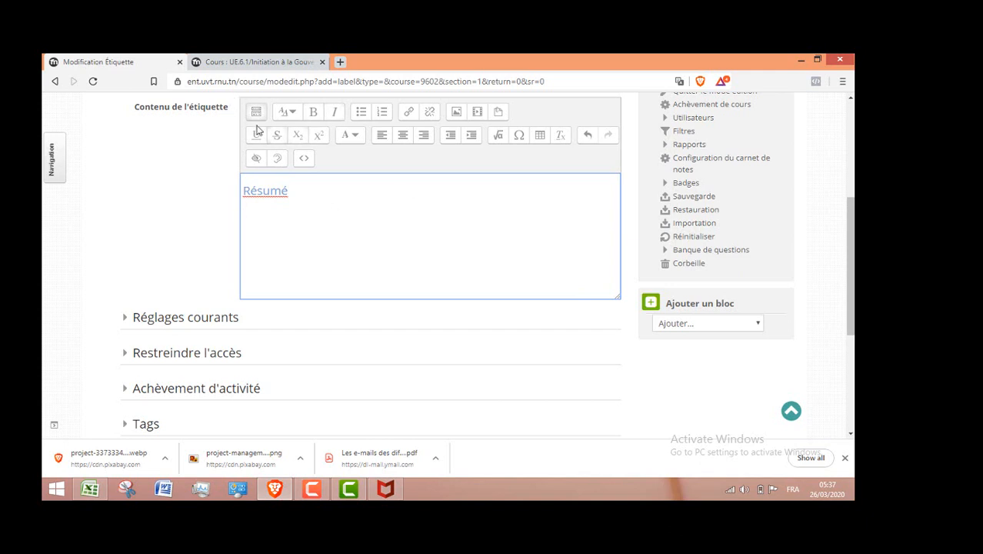
click(353, 135)
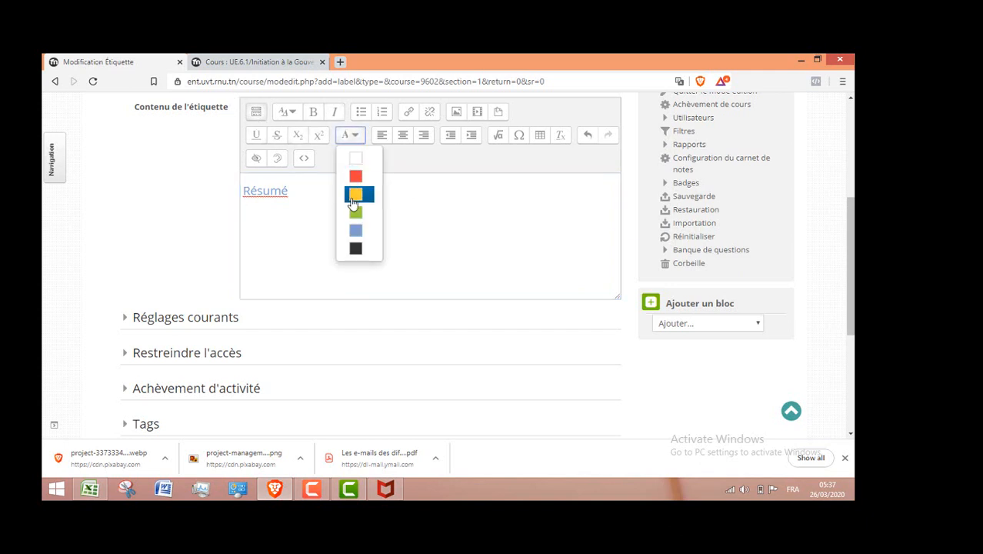
click(358, 248)
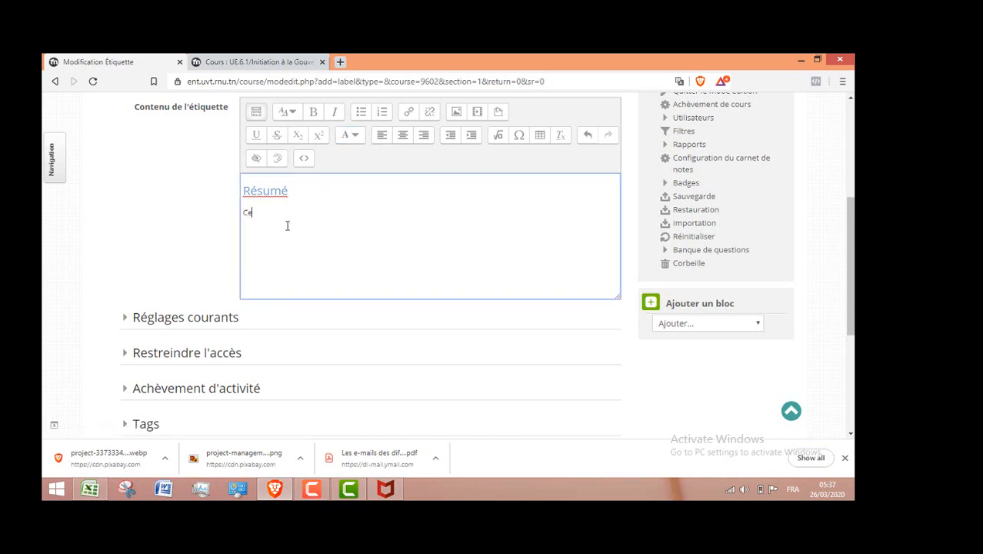
text(Ce cours est divisé en deux partie)
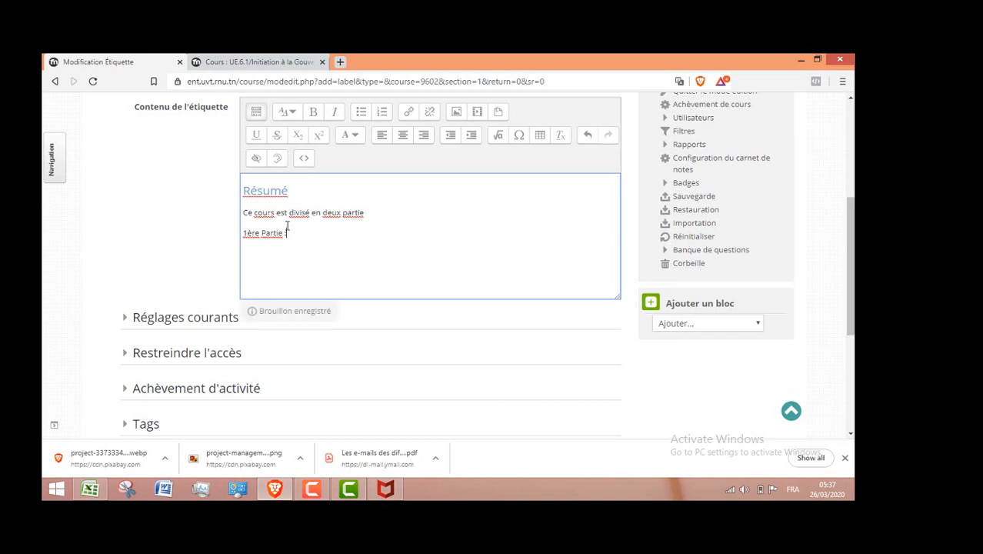
text(Elle)
text(traite de la )
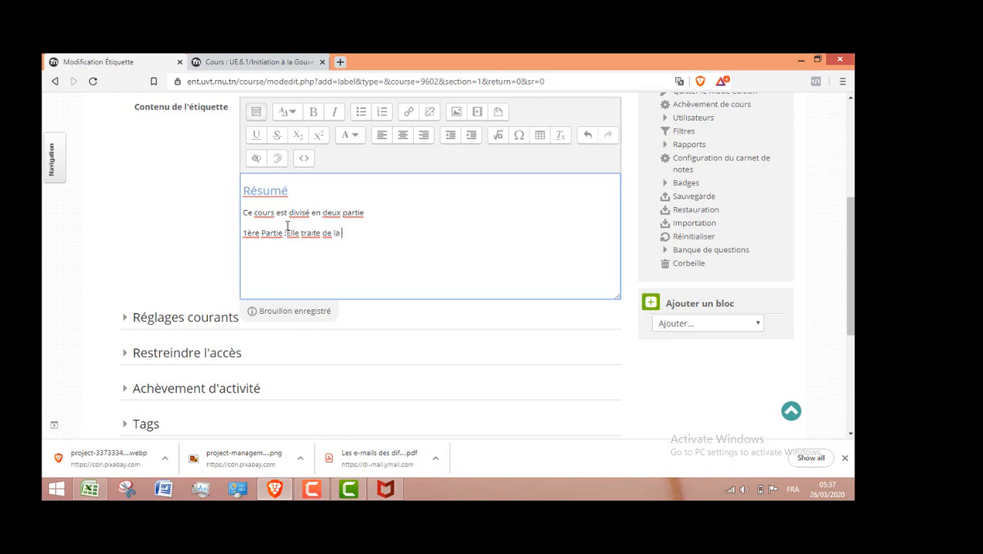
text(méthode )
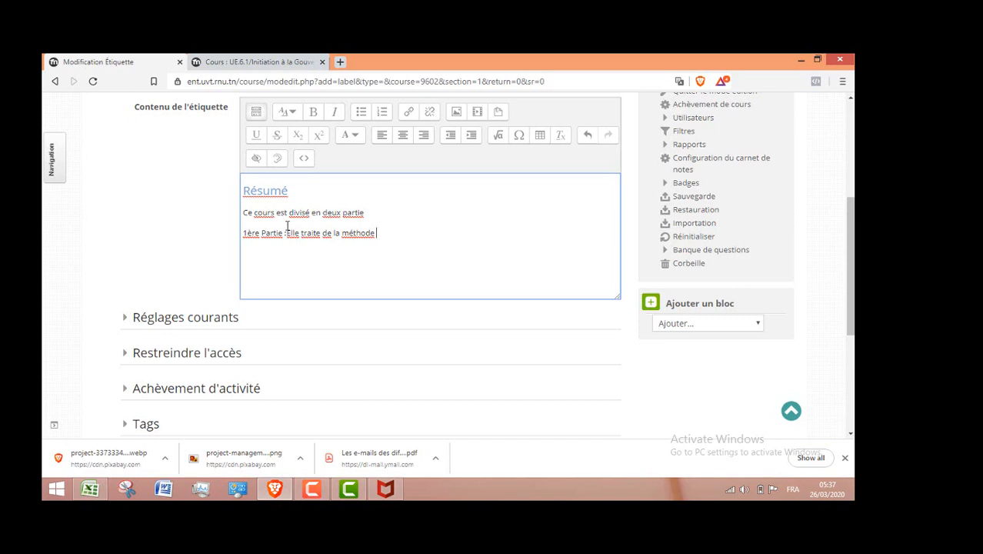
text(cla)
text(ssiqu)
text(e de )
text(M)
text( P)
Add a line reading "2ème Partie:Méthode agile de MP scrum" beneath the "1ère Partie" line.
text(2è)
text(me )
text(P)
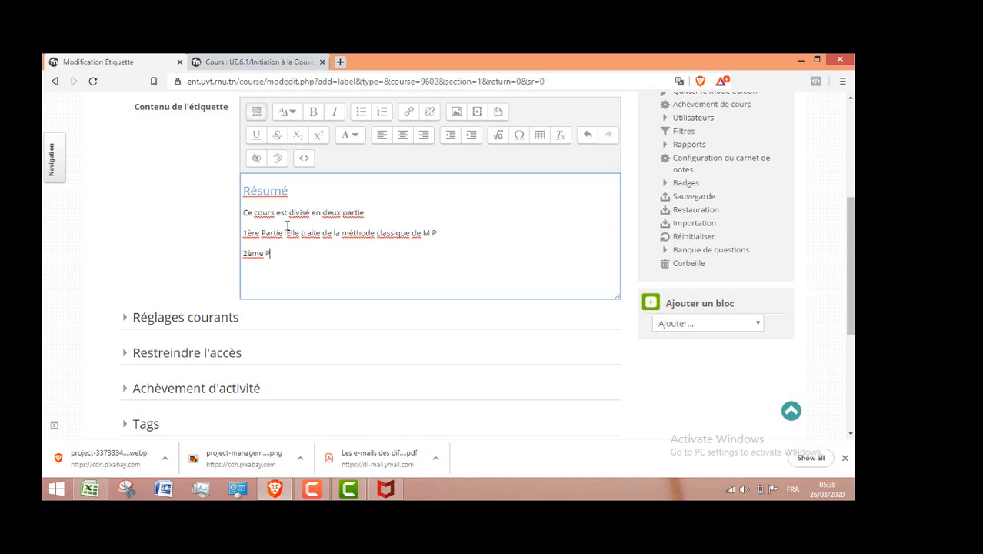
text(artie :Méthode agile)
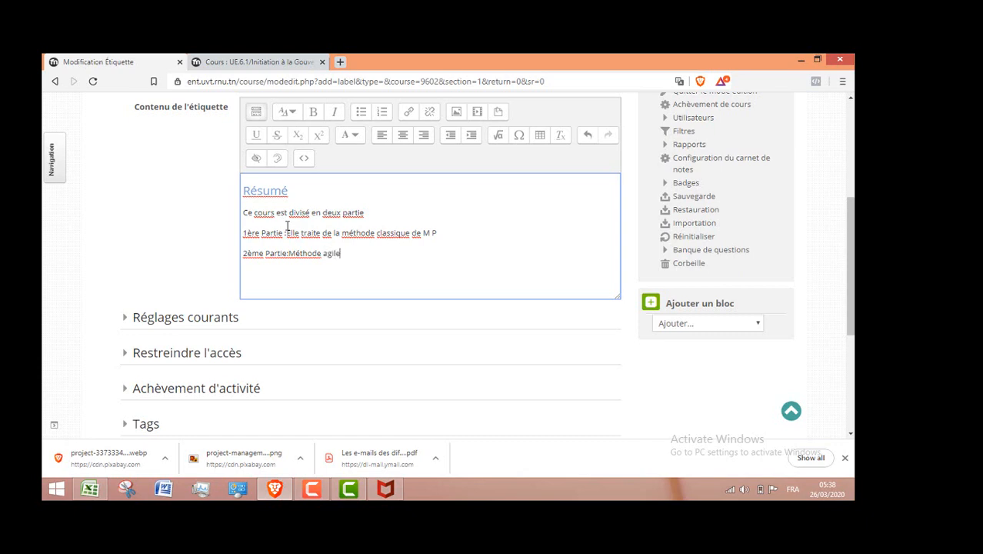
text( de Ma)
text(P scrum)
Turn the "1ère Partie" and "2ème Partie" lines into a bulleted list.
mouse_move(847, 205)
mouse_down()
mouse_move(847, 282)
mouse_move(842, 217)
mouse_up()
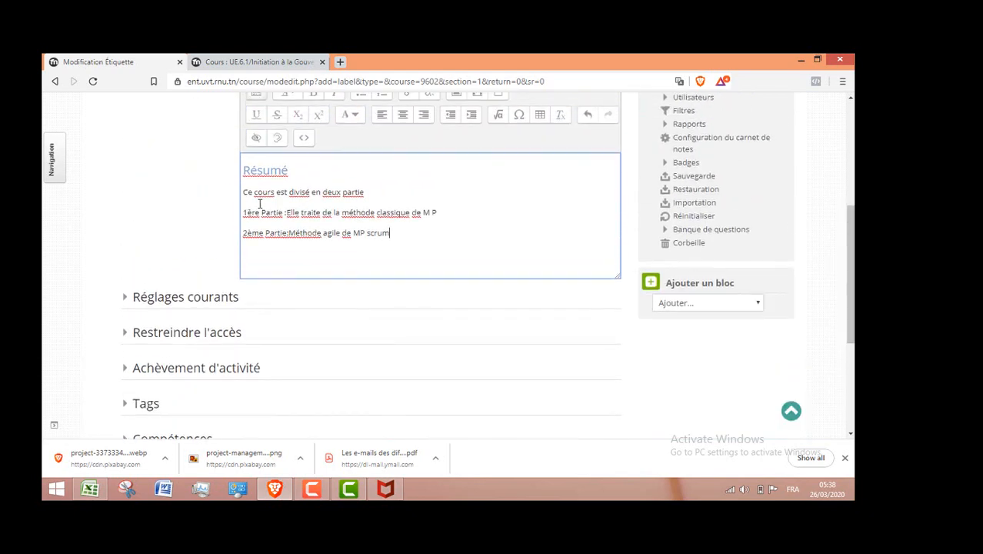
drag(244, 212, 400, 233)
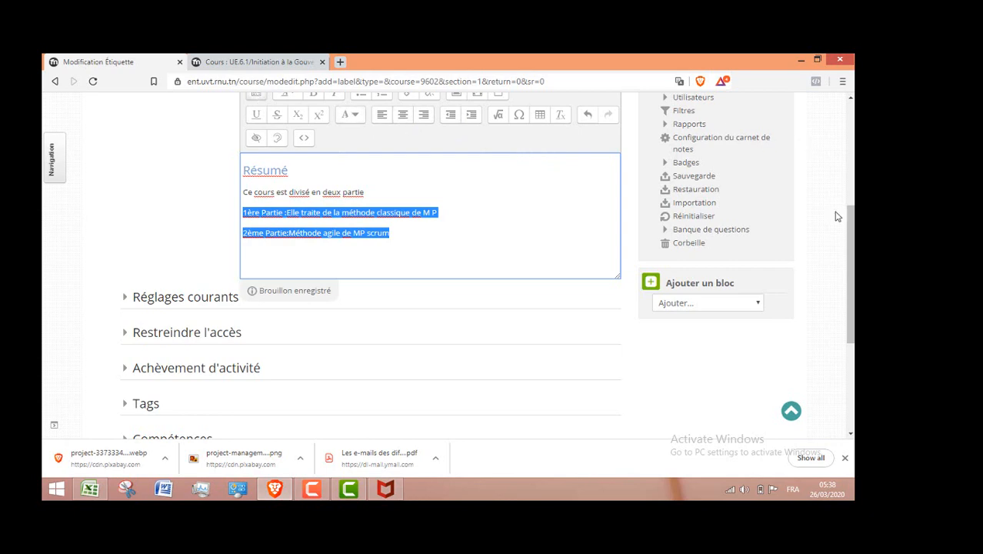
drag(850, 215, 851, 187)
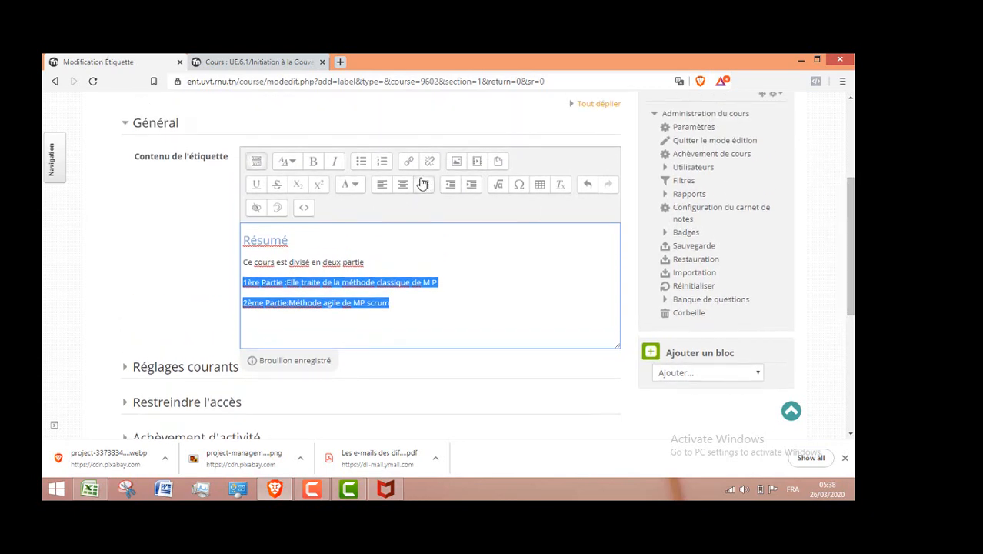
click(363, 162)
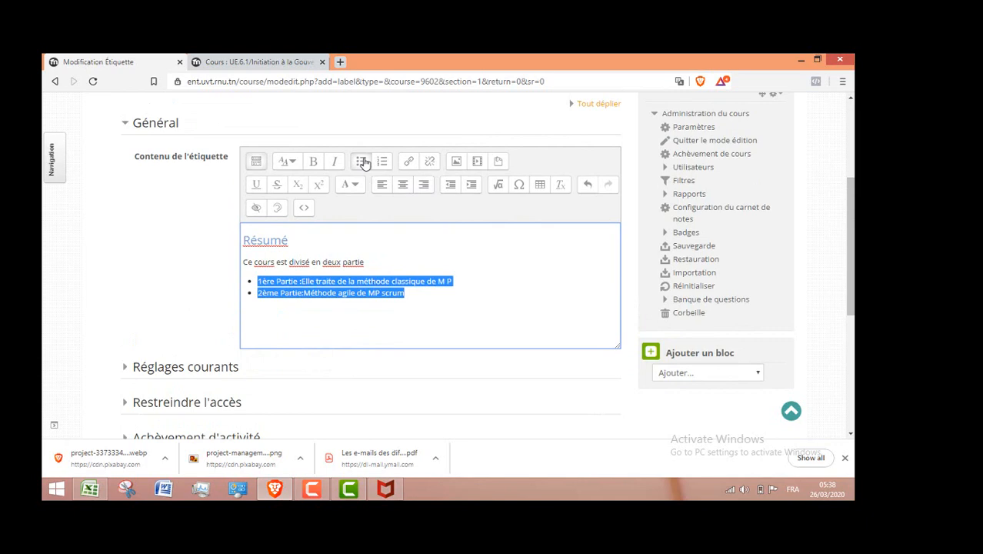
click(472, 318)
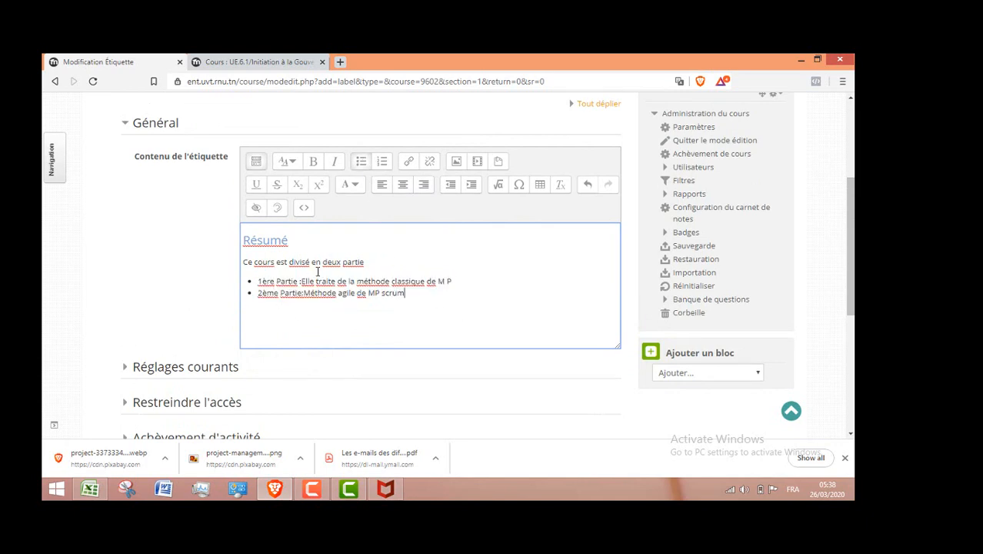
Make "méthode classique de M P" and "Méthode agile de MP scrum" bold in the two bullet points.
drag(355, 281, 471, 282)
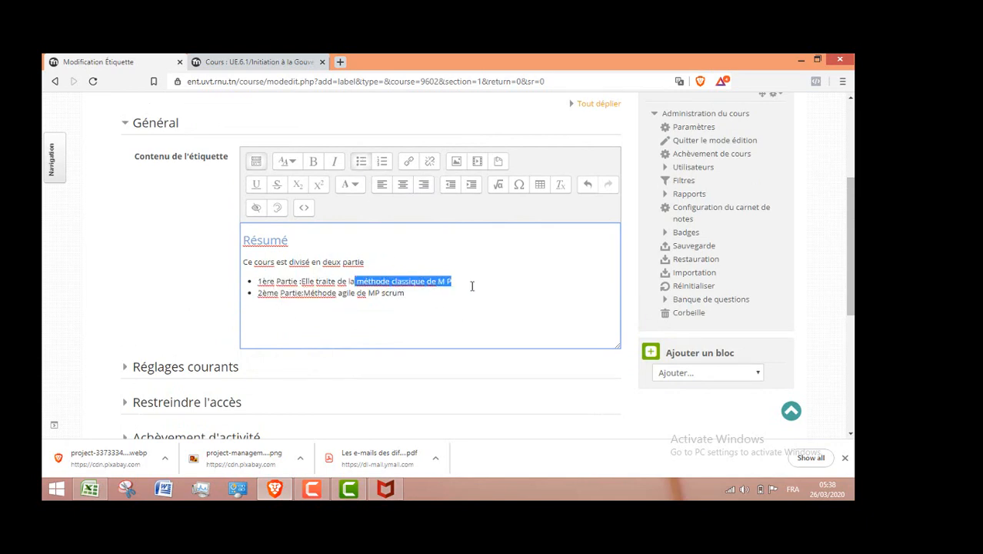
click(313, 162)
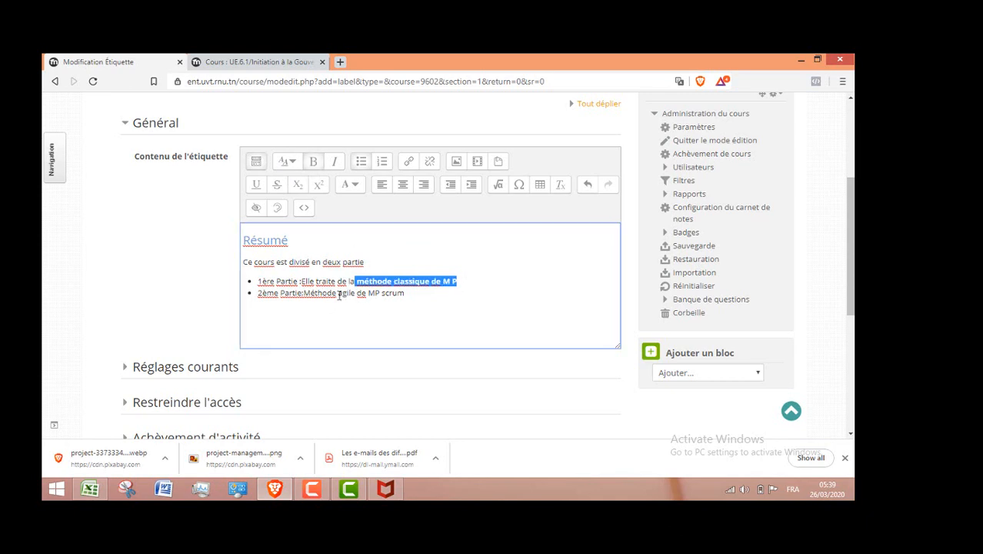
drag(304, 294, 418, 286)
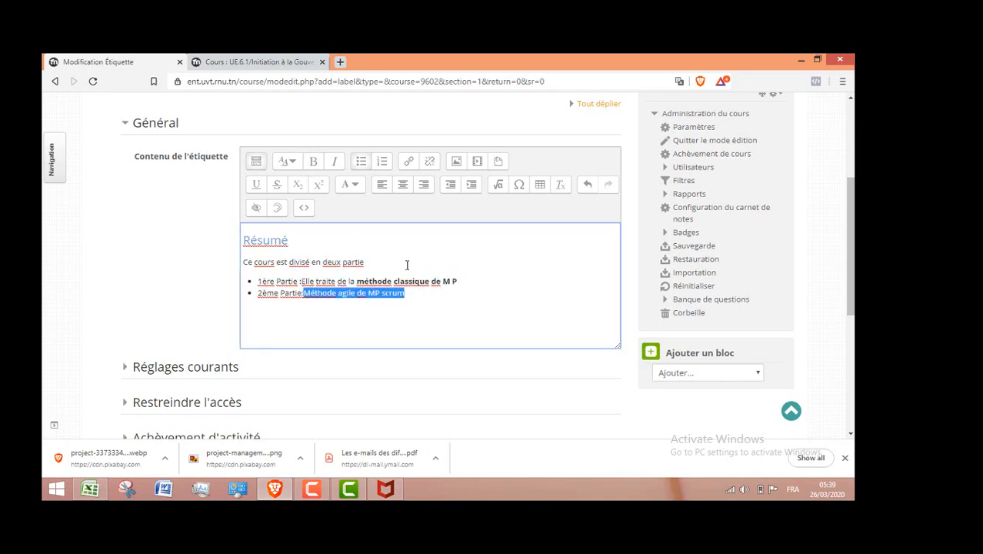
click(314, 163)
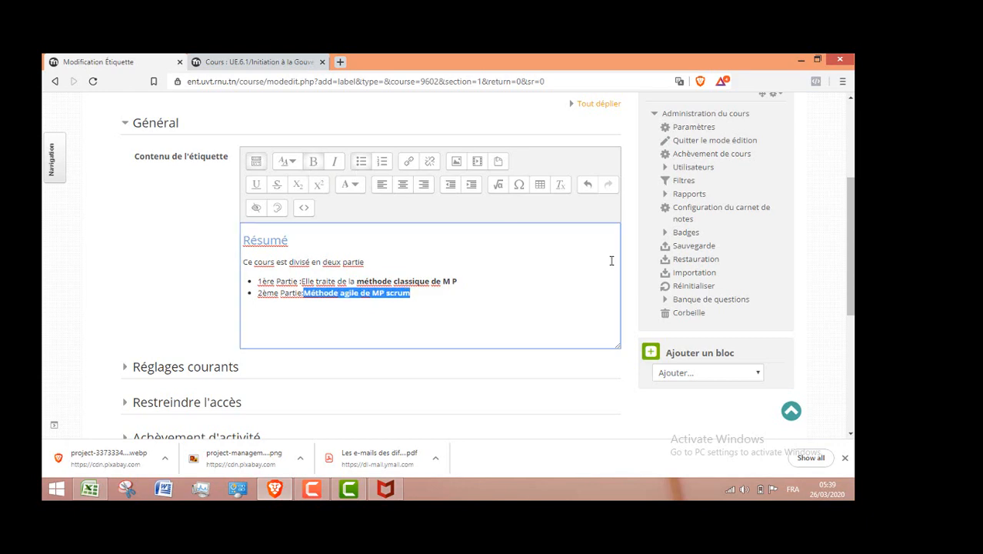
Save the Résumé label back to the course and start a new Étiquette resource in the Généralités section.
scroll(850, 231, down, 3)
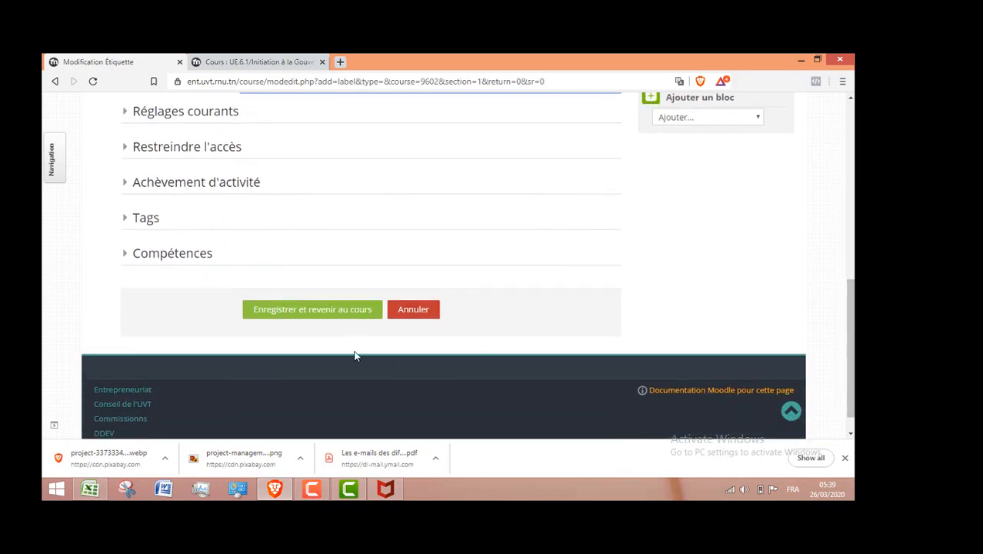
click(353, 311)
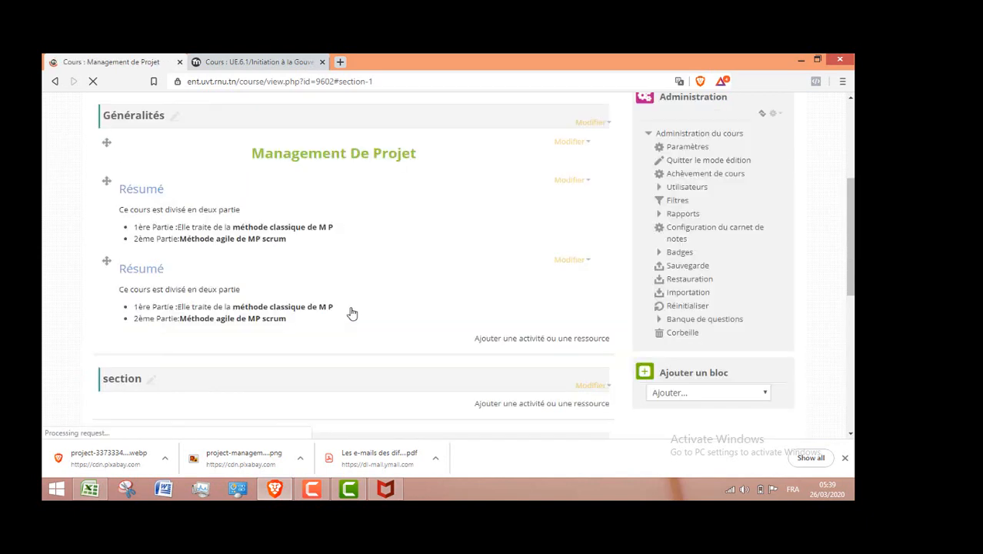
click(517, 340)
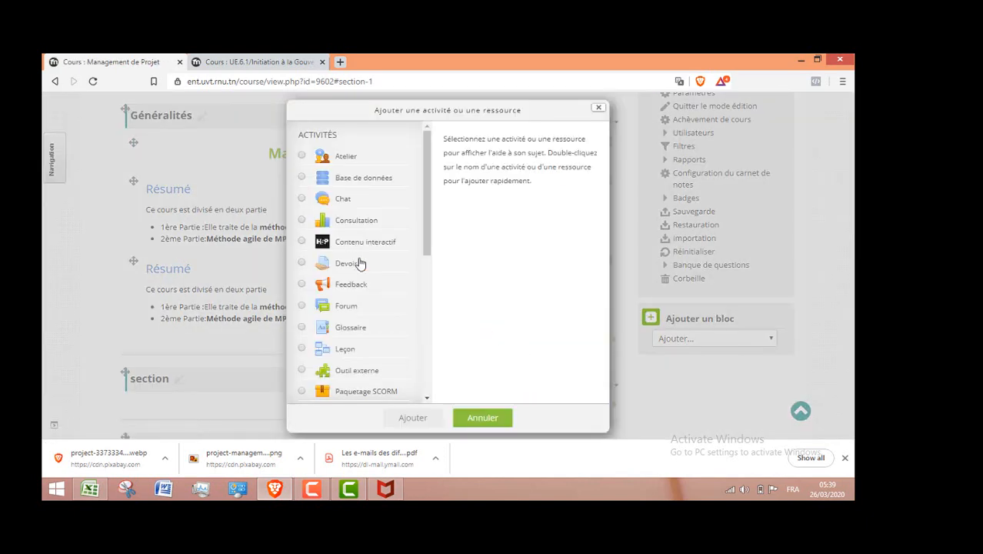
drag(425, 248, 428, 330)
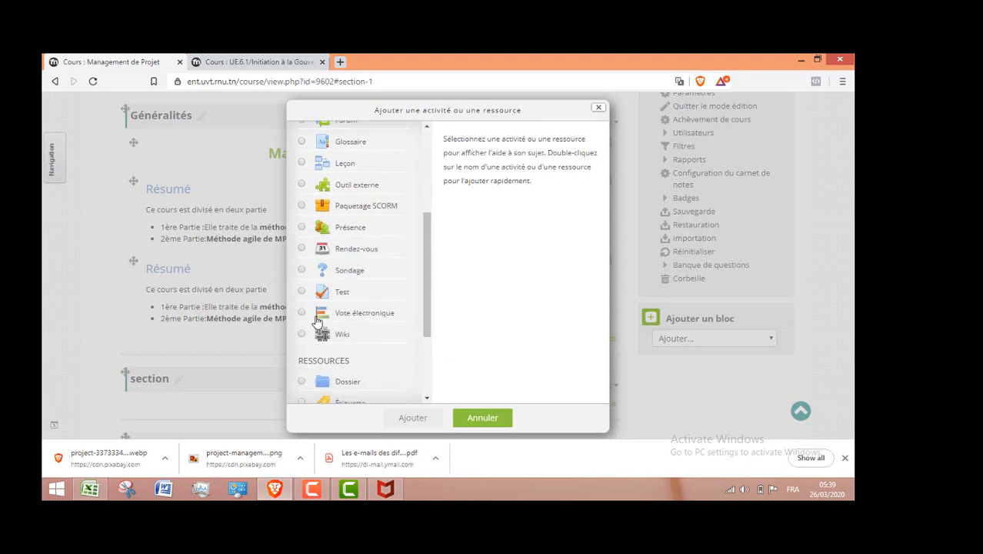
drag(426, 291, 428, 333)
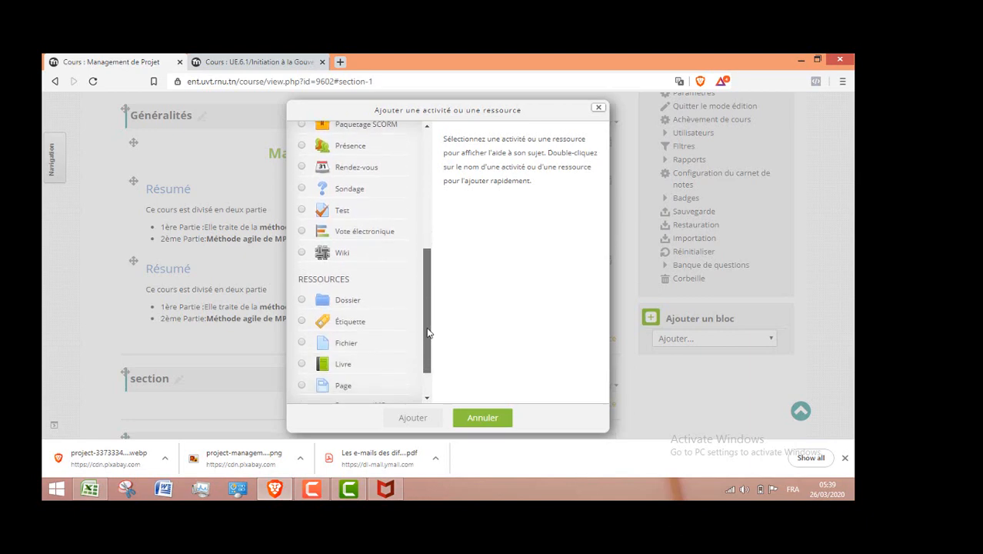
double_click(302, 323)
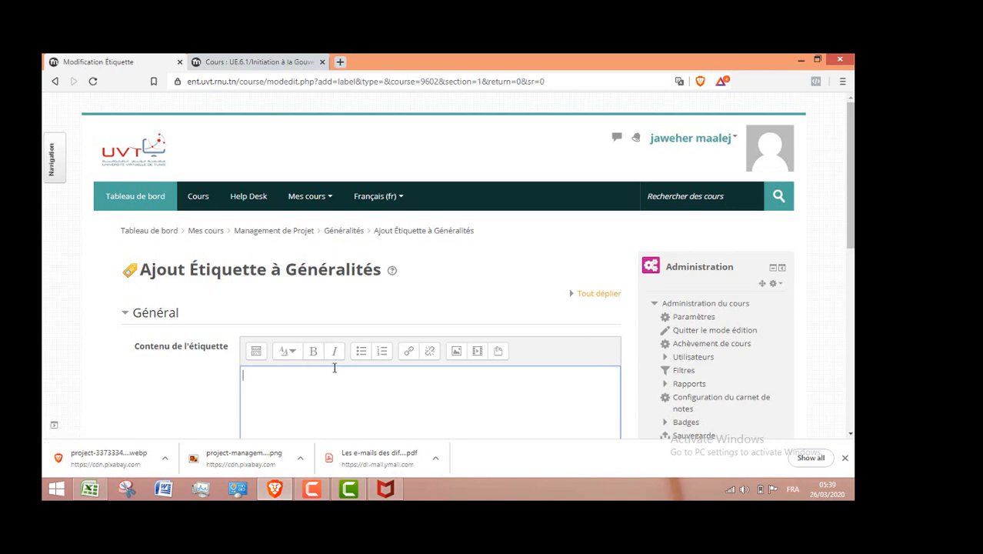
Write "Objectifs:" in the label content, with "1er objectif: Différencier un projet des autres notions proches" on the line below.
text(Objectifs:)
key(Return)
text(1er objecti)
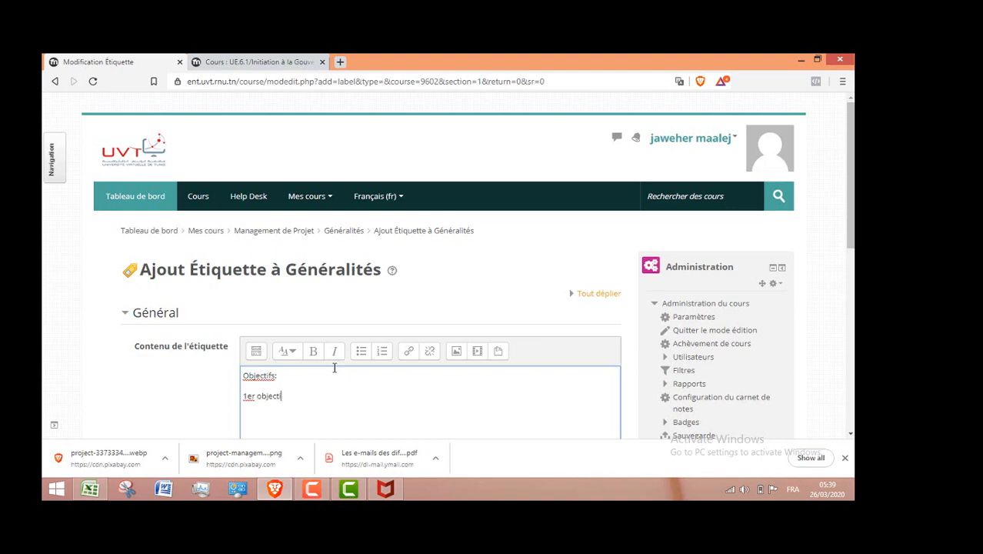
text(f: C)
key(BackSpace)
text(Différencier la n)
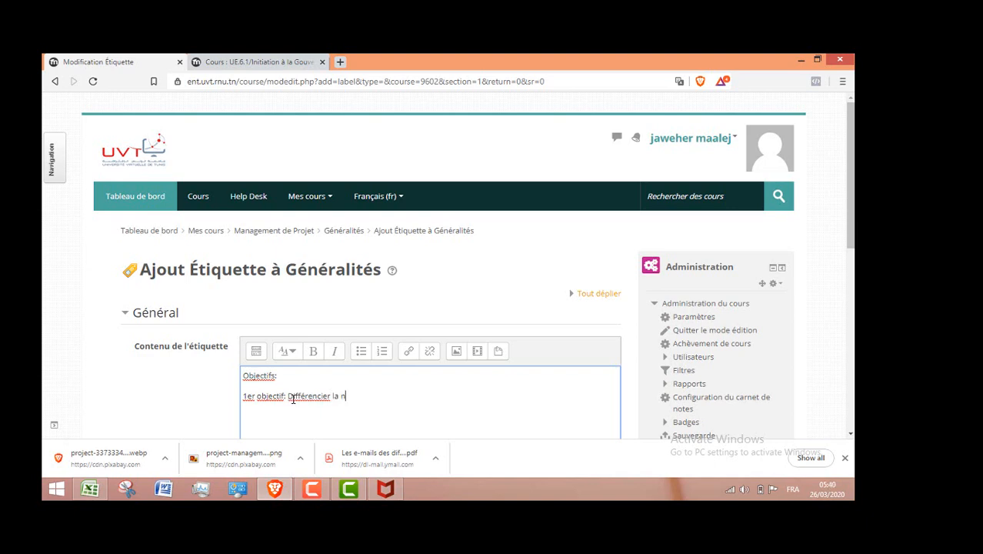
key(BackSpace)
key(BackSpace)
key(BackSpace)
key(BackSpace)
text(un projet des autres not)
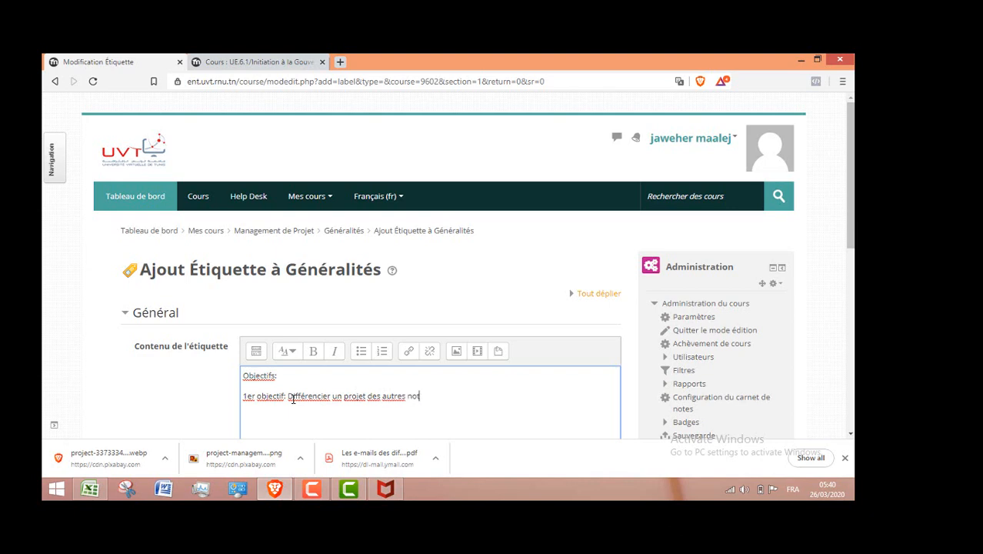
text(ions proches)
Add a line reading "2ème objectif:Planifier un projet" beneath the first objective.
key(Return)
text(2ème o)
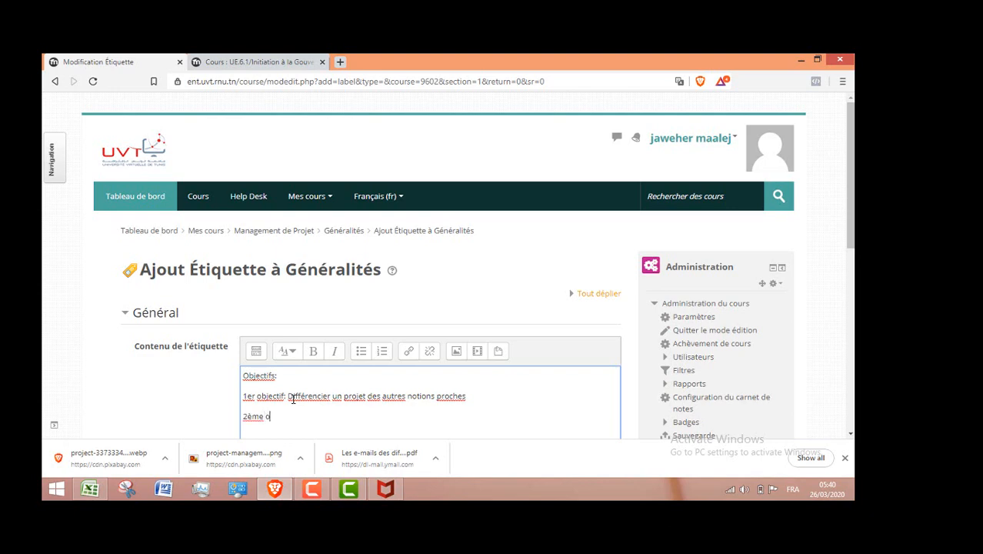
text(bjectif:Planifier un p)
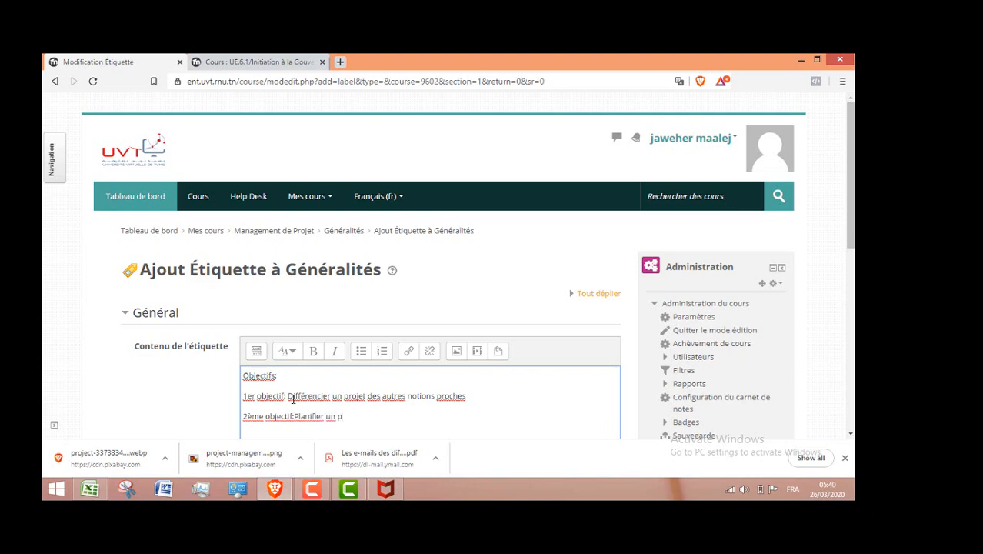
text(rojet)
Add a third line reading "3ème objectif:Maitriser la méthde scrum" beneath the second objective.
key(Return)
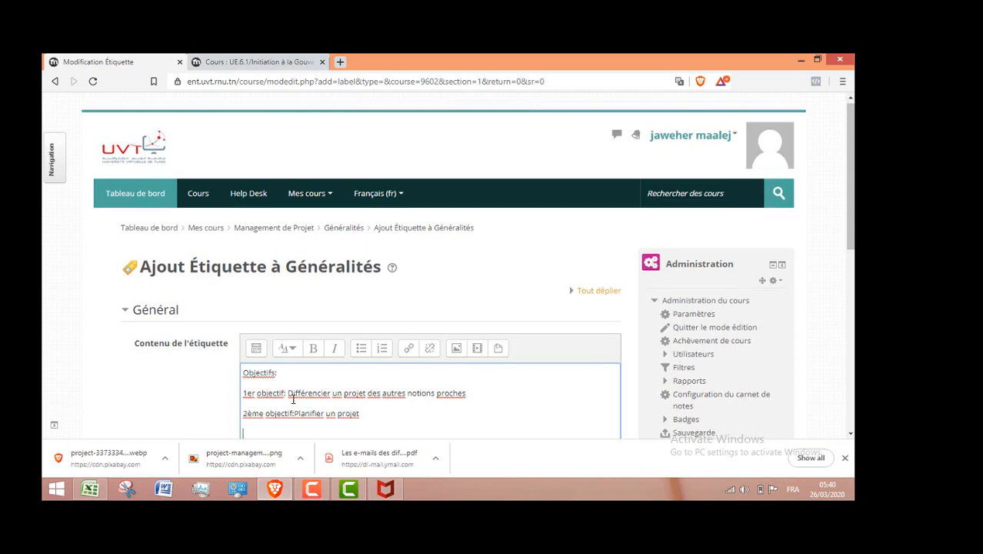
text(3ème objectif:Maitriser )
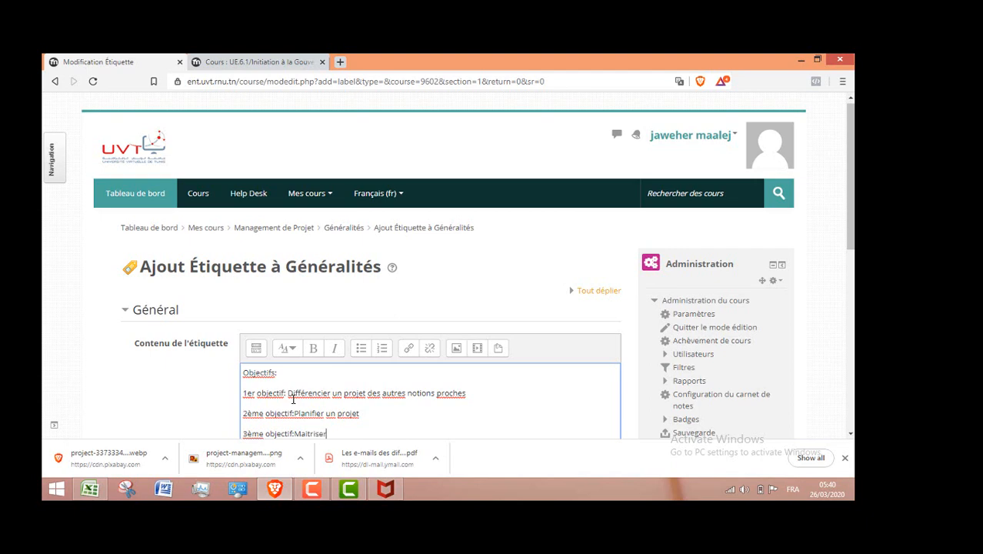
text(la méth)
text(o)
text(de scru)
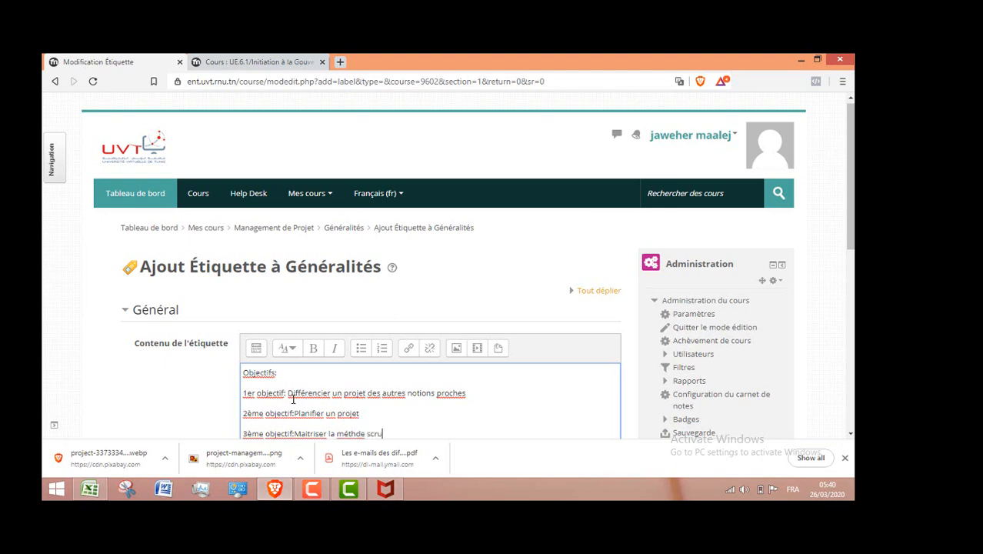
text(m)
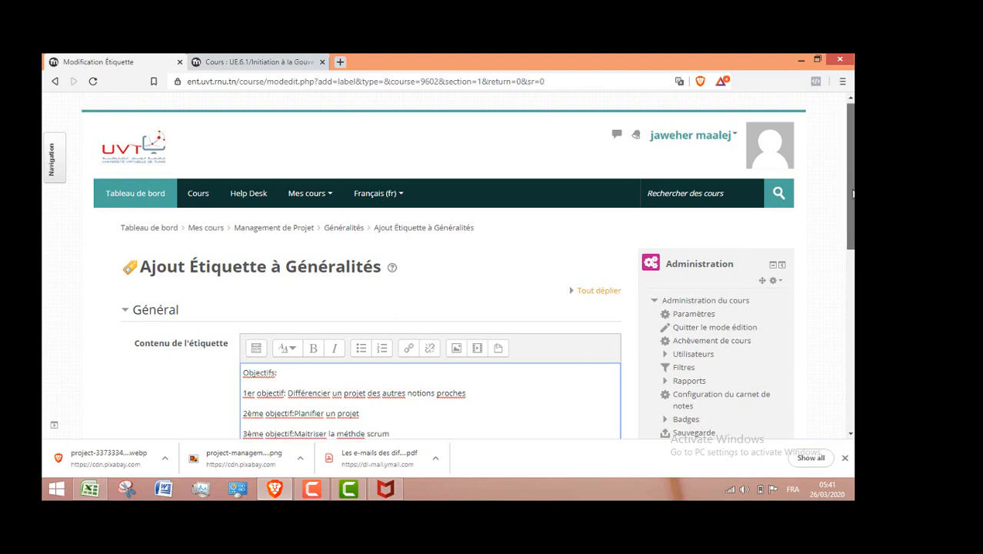
Turn the three objective lines below "Objectifs:" into a bulleted list.
scroll(385, 282, down, 3)
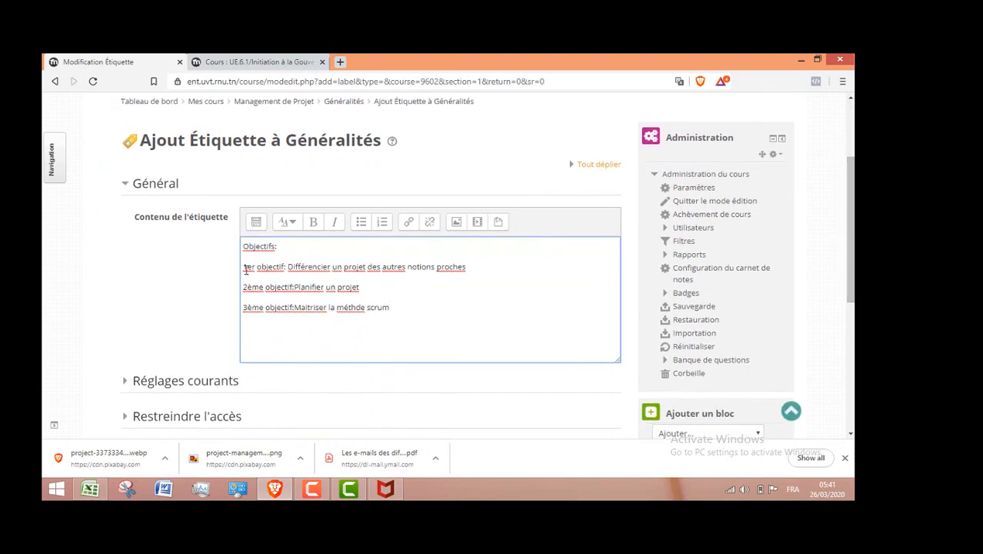
drag(243, 266, 425, 303)
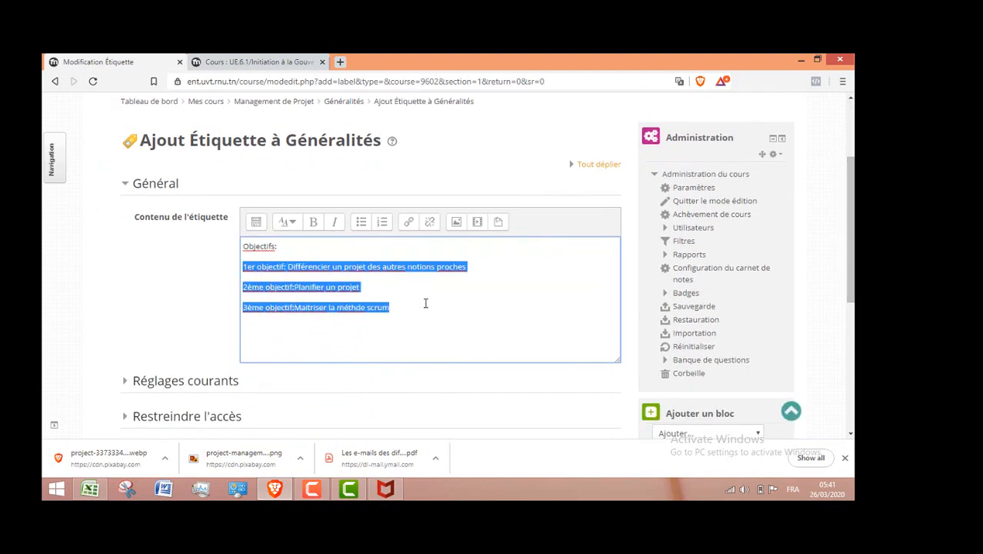
click(362, 223)
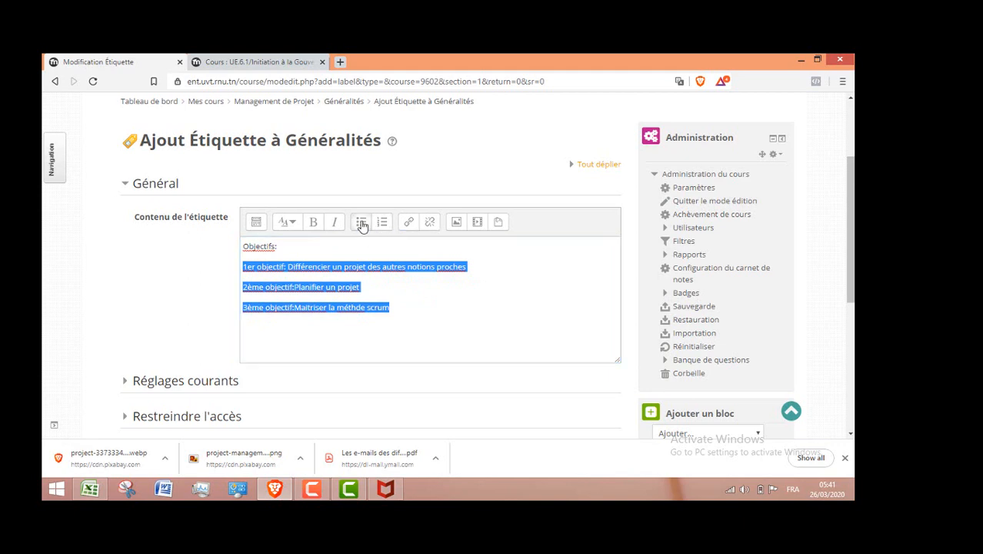
Format "Objectifs:" as a bold Titre (moyen) heading and expand the editor's formatting options.
drag(284, 247, 243, 247)
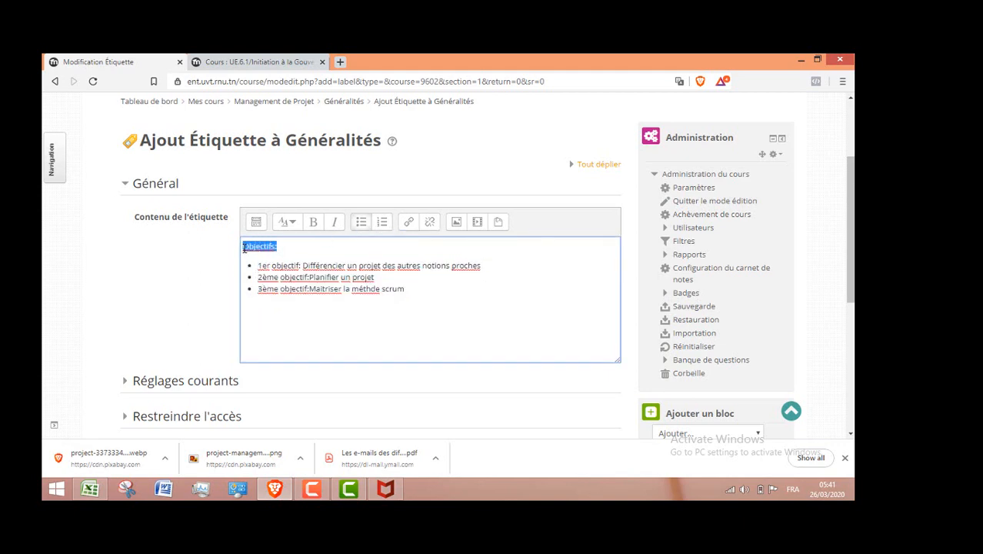
click(290, 223)
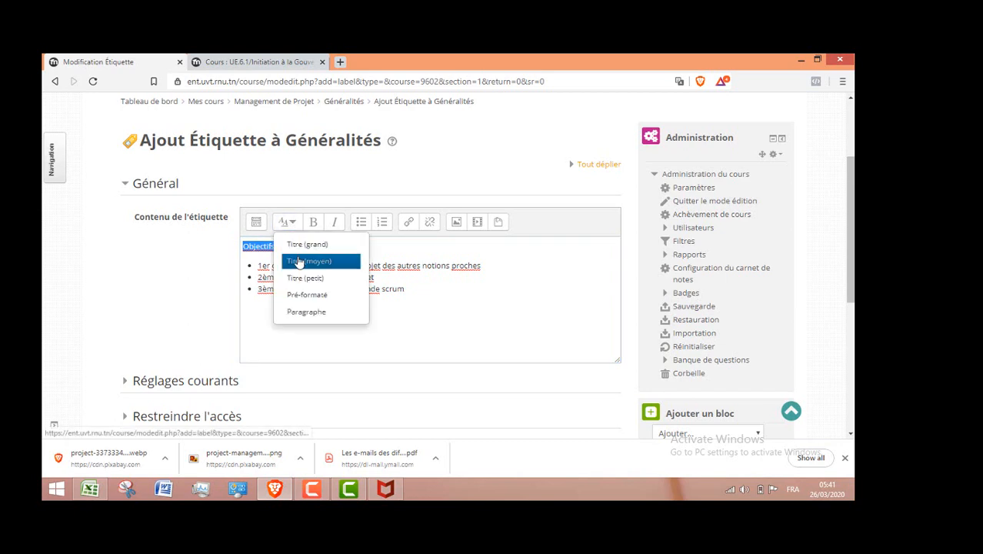
click(300, 262)
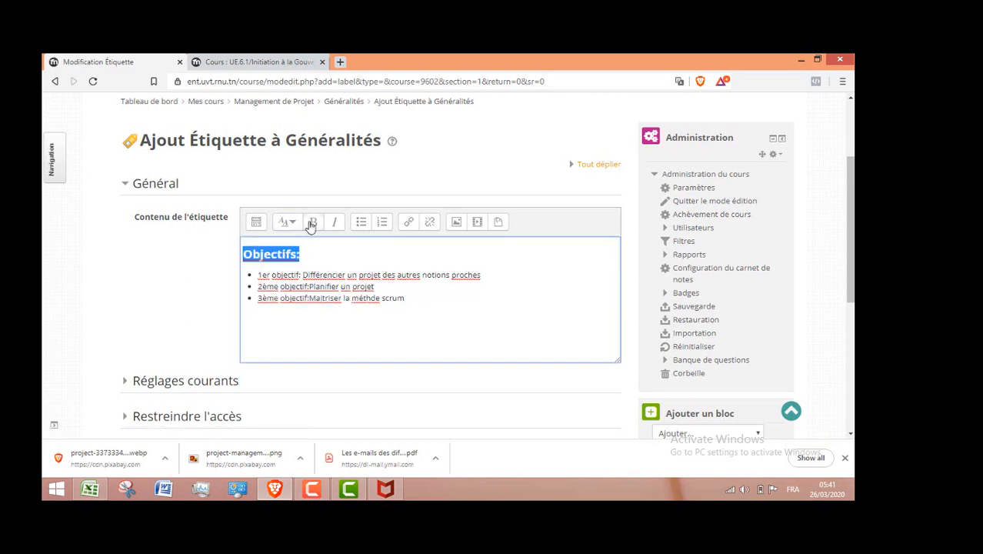
click(311, 222)
click(257, 222)
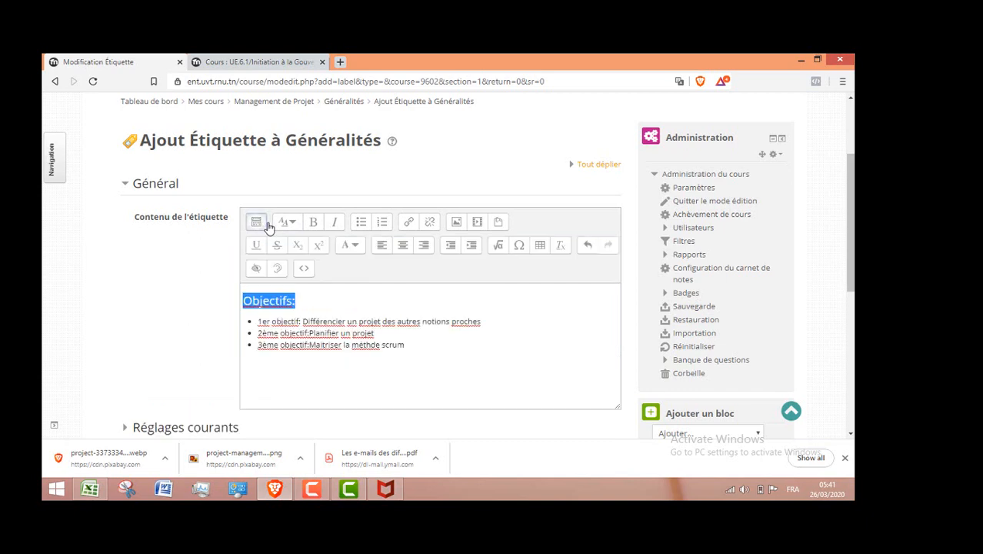
click(313, 223)
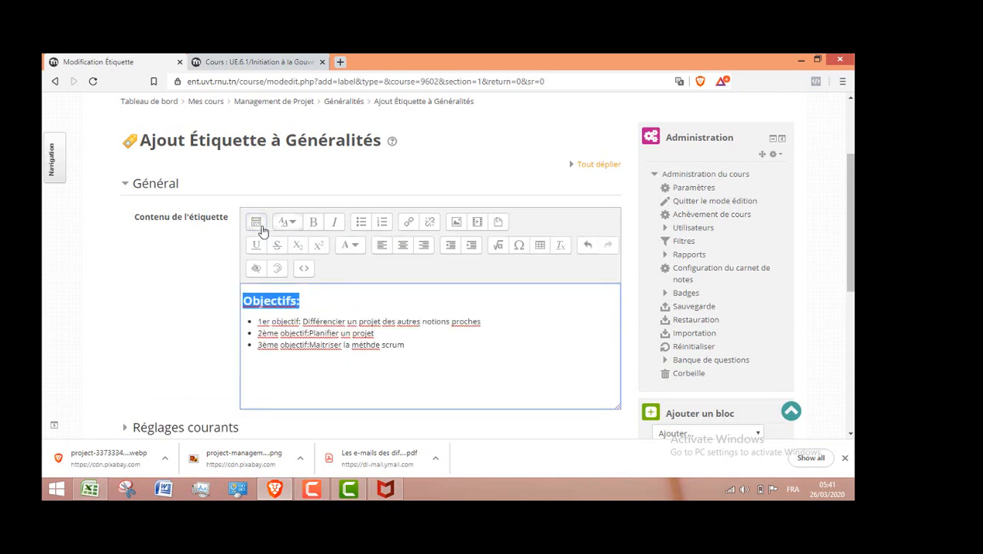
Colour the "Objectifs:" heading blue and save the label back to the course.
click(354, 246)
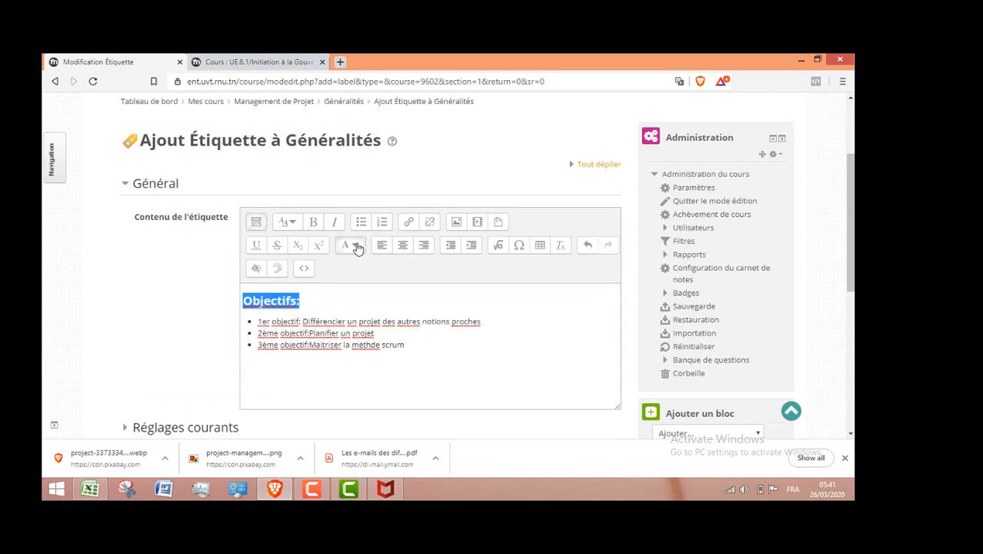
click(358, 340)
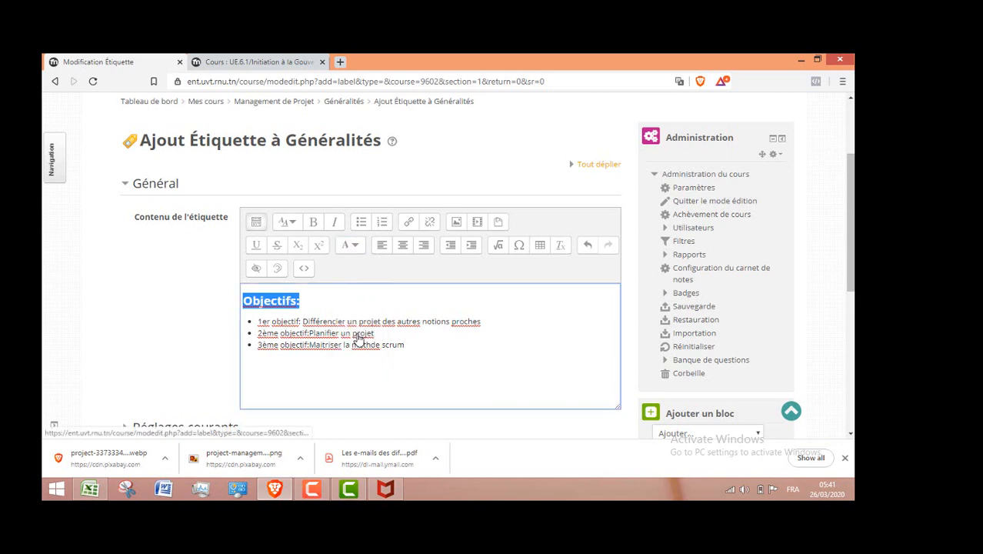
click(440, 344)
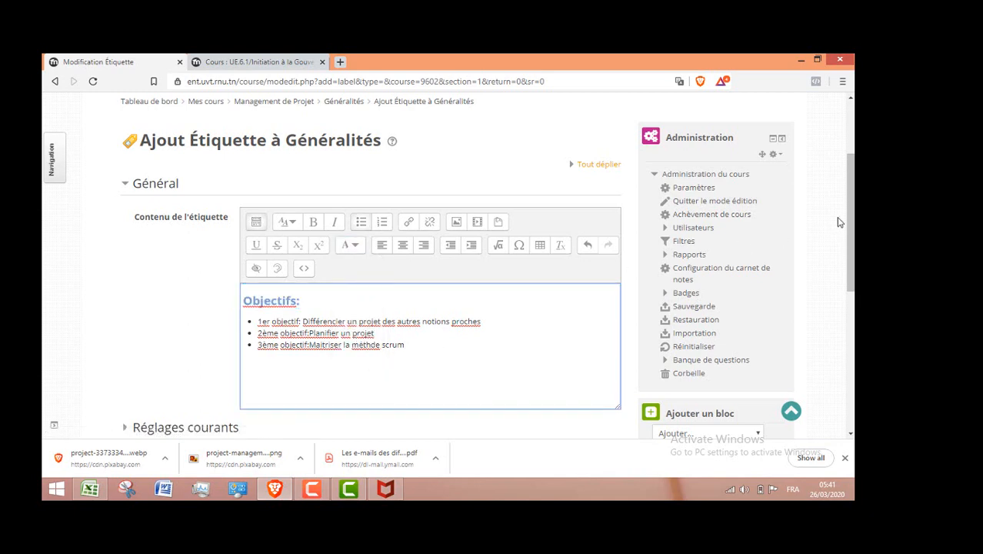
scroll(850, 223, down, 4)
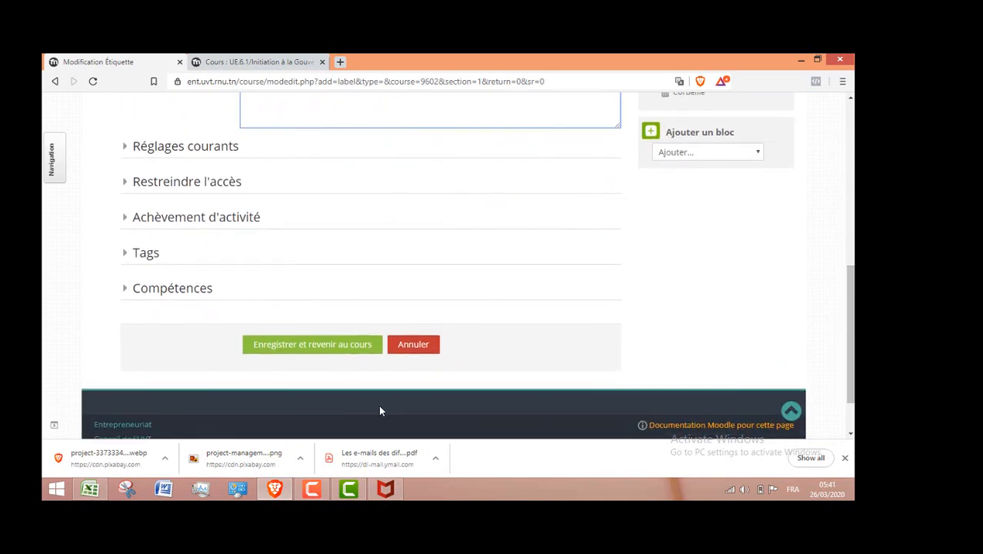
click(360, 350)
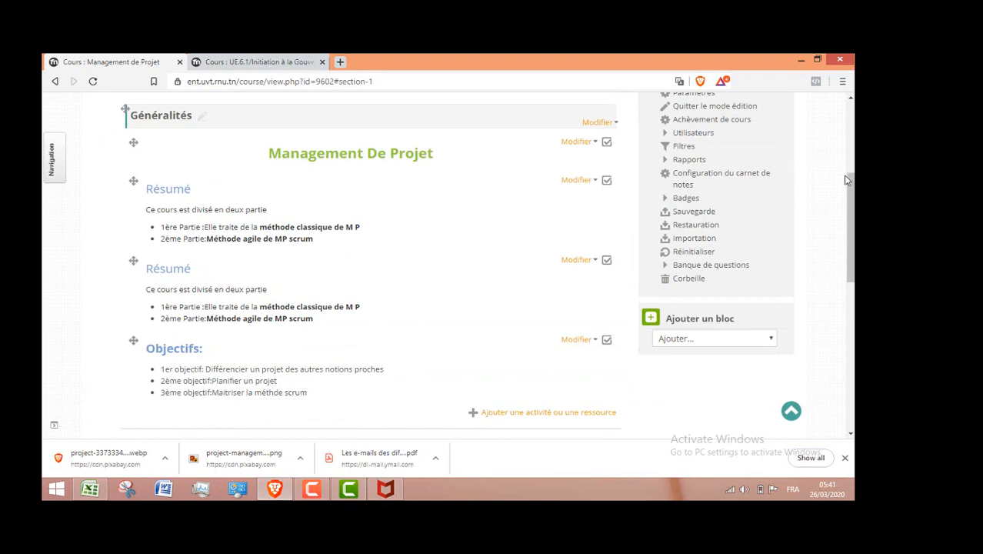
Hide the second, duplicate Résumé label in the Généralités section from students.
scroll(846, 179, down, 2)
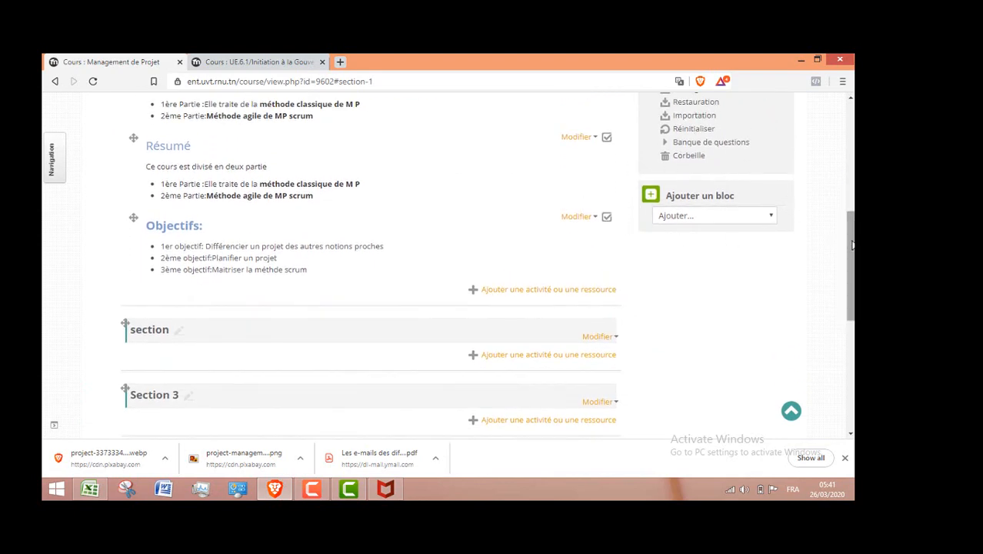
drag(852, 242, 852, 222)
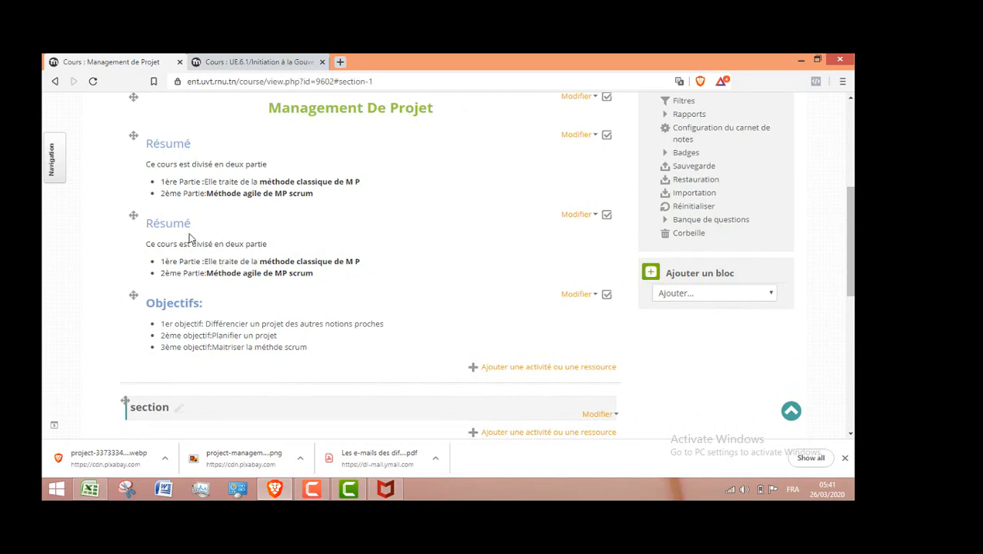
click(598, 216)
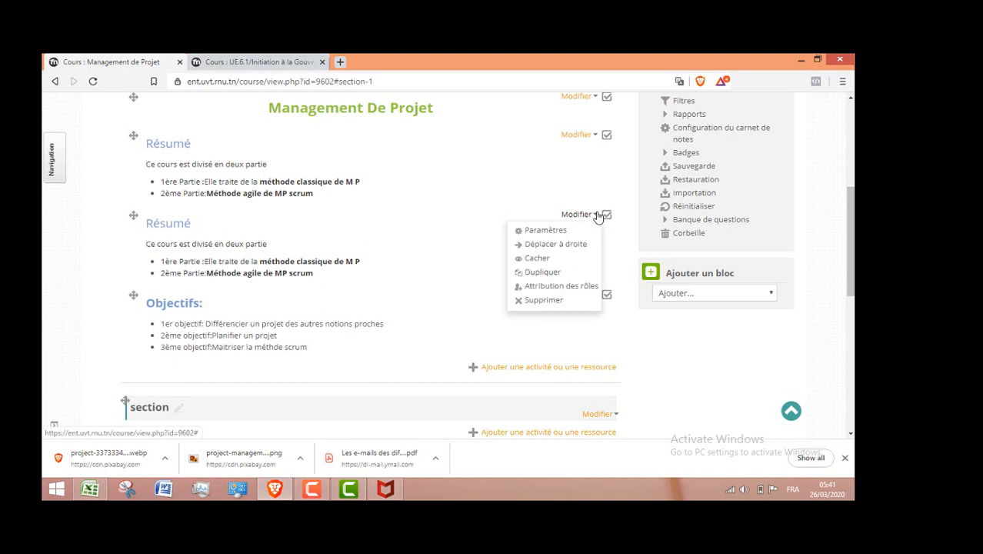
click(542, 258)
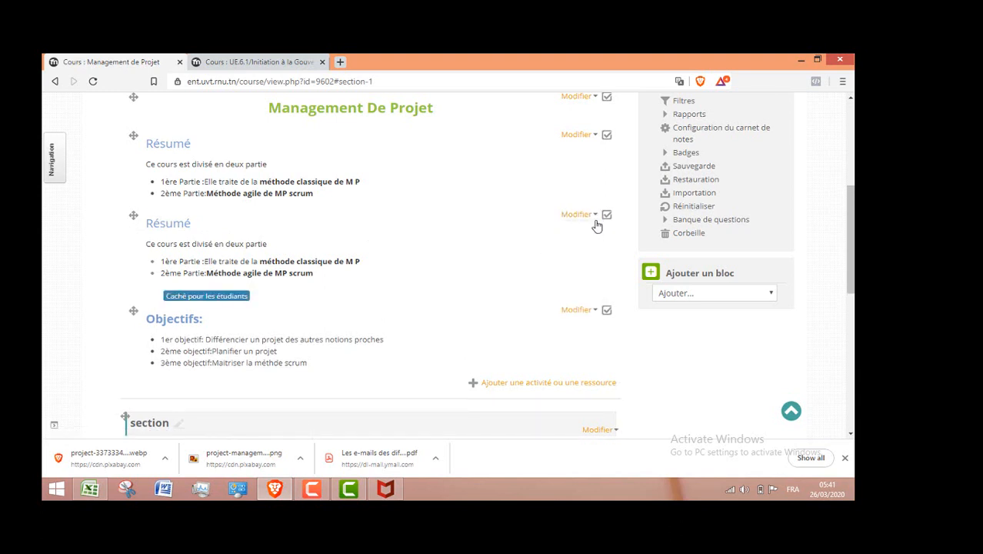
Delete the second, duplicate Résumé label from the Généralités section.
click(596, 215)
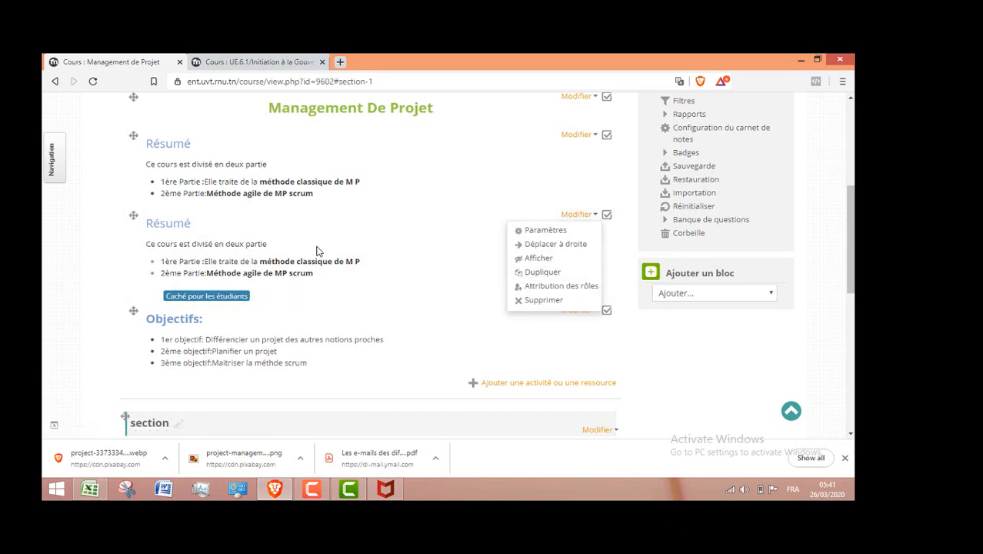
click(542, 301)
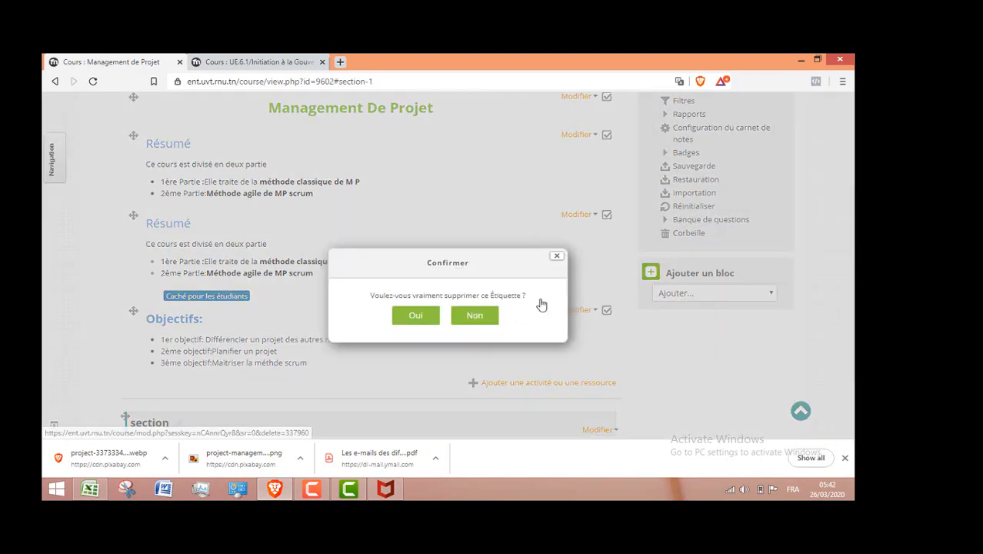
click(414, 316)
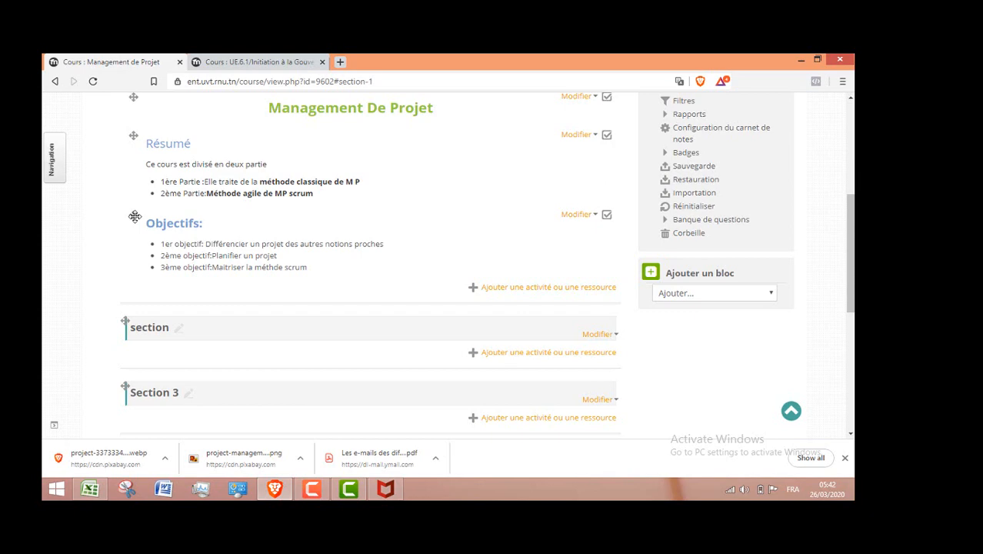
Move the Objectifs label above the Résumé label in the Généralités section.
drag(134, 217, 133, 139)
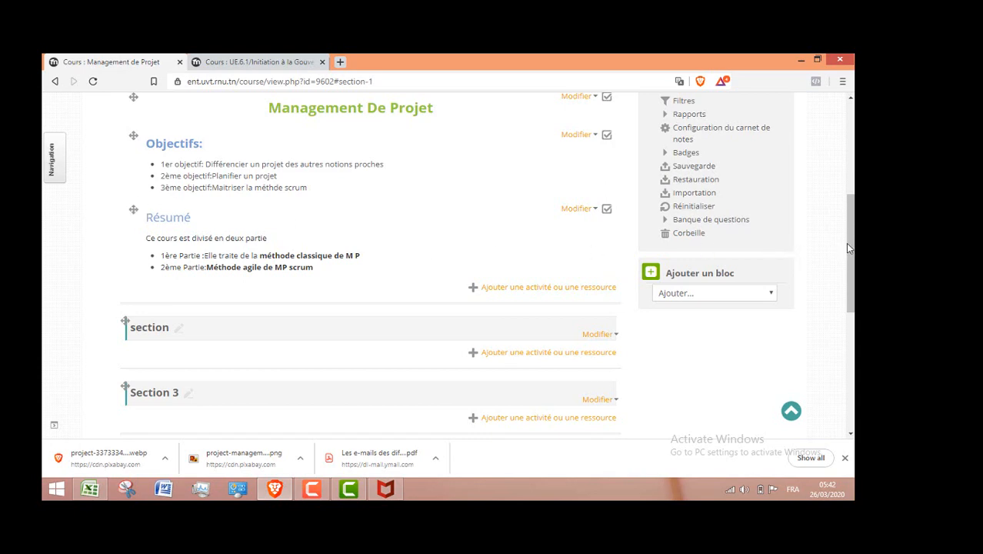
Move the Annonces forum into the Généralités section, placing it below the Résumé label.
drag(848, 248, 847, 208)
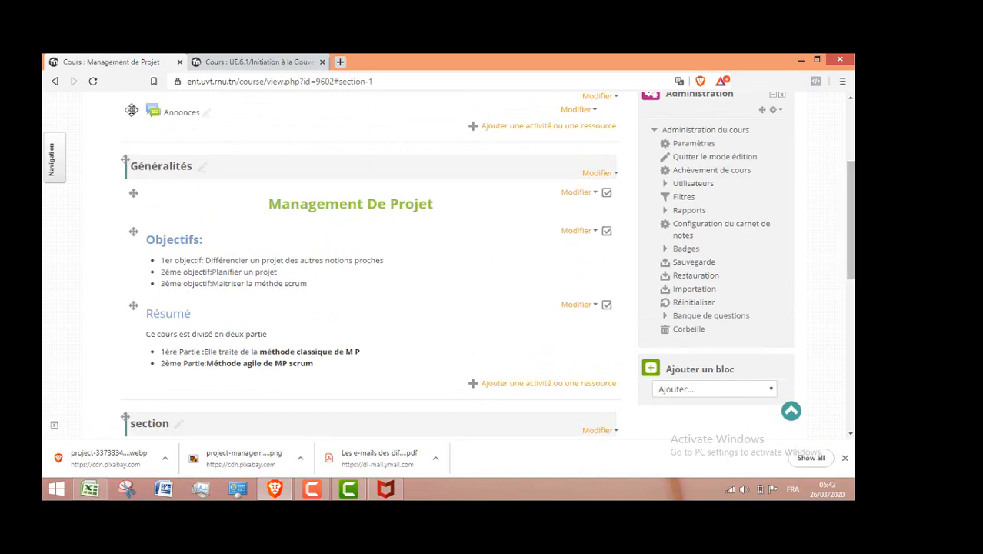
drag(132, 110, 136, 380)
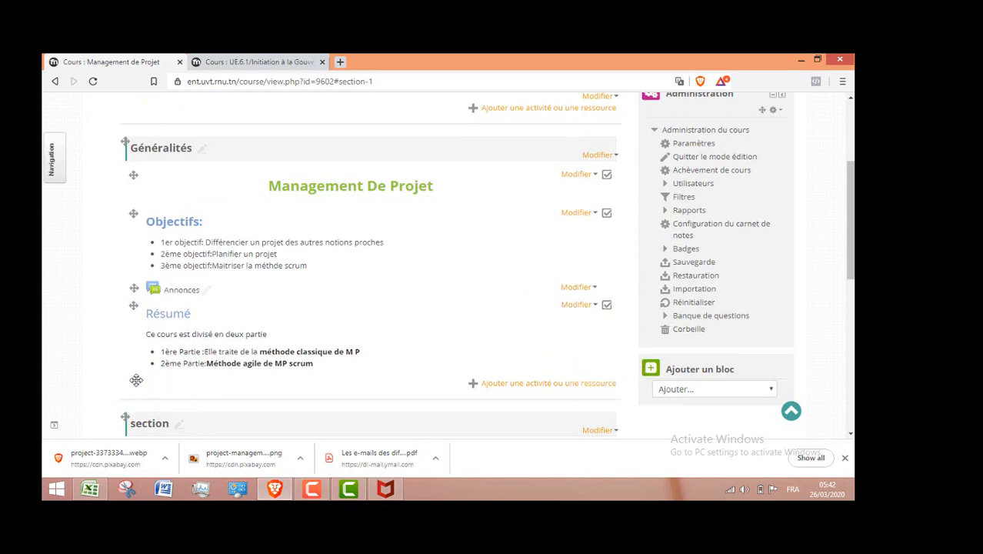
drag(134, 289, 137, 358)
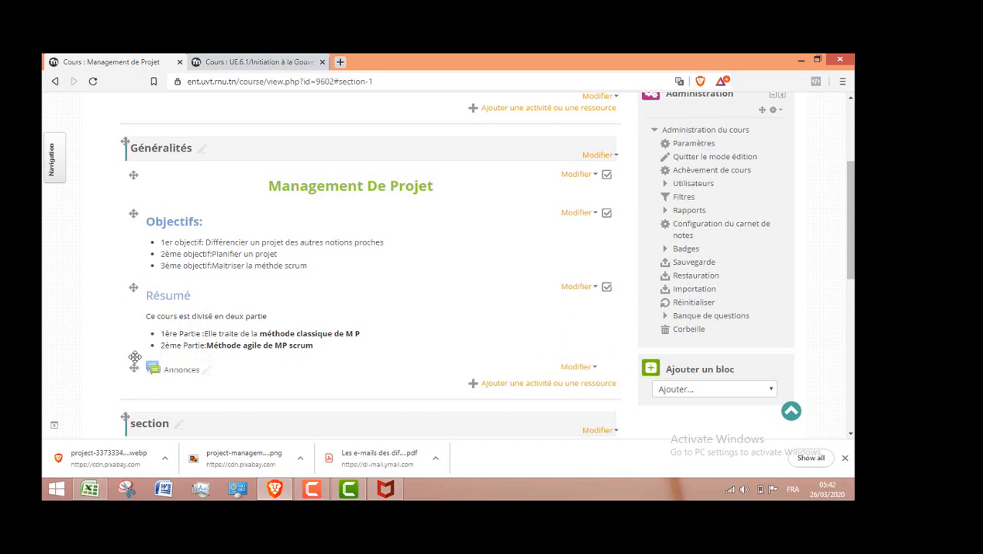
Move the Annonces forum out of Généralités and back to the introductory section above it.
drag(135, 367, 128, 176)
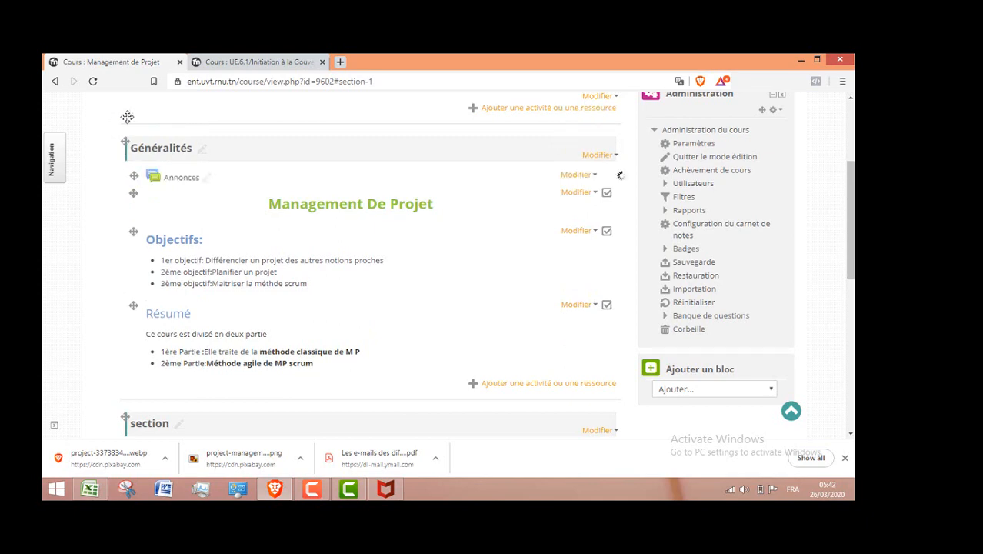
drag(134, 174, 133, 108)
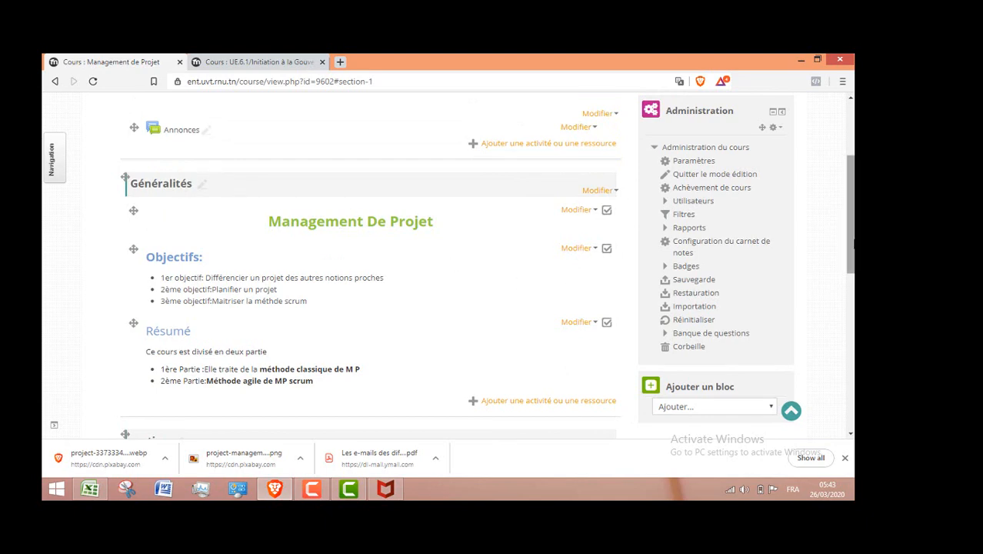
drag(851, 242, 853, 268)
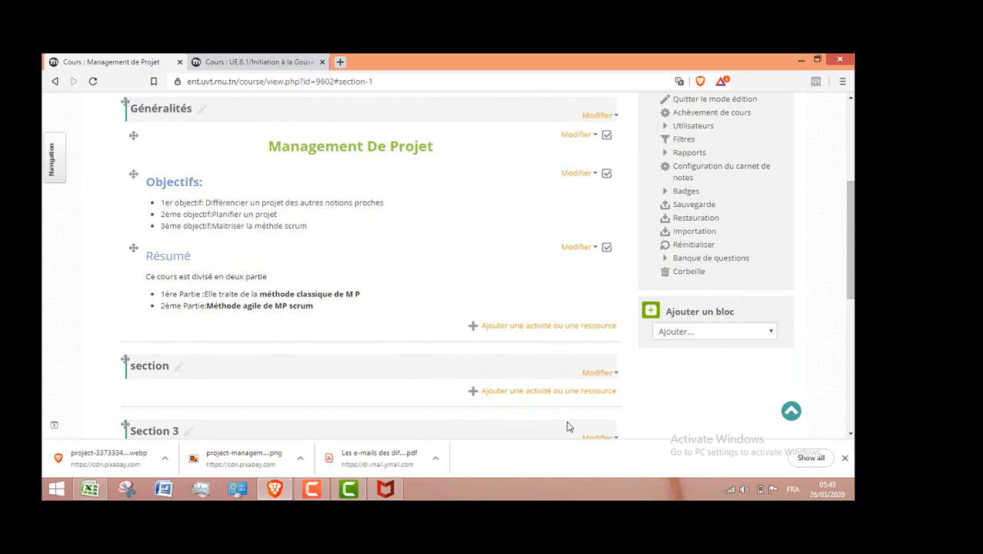